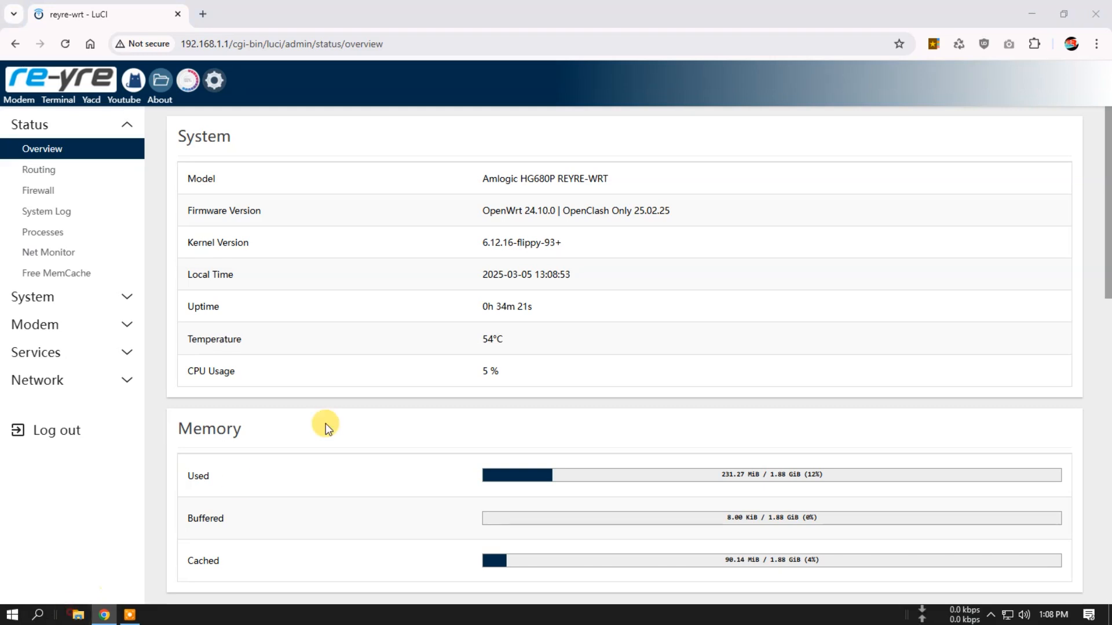
# - In File Explorer, open the luci-app-nikki_1.19.5-r1_all folder in Downloads and widen the name column to show full file names
pyautogui.click(836, 122)
pyautogui.doubleClick(836, 123)
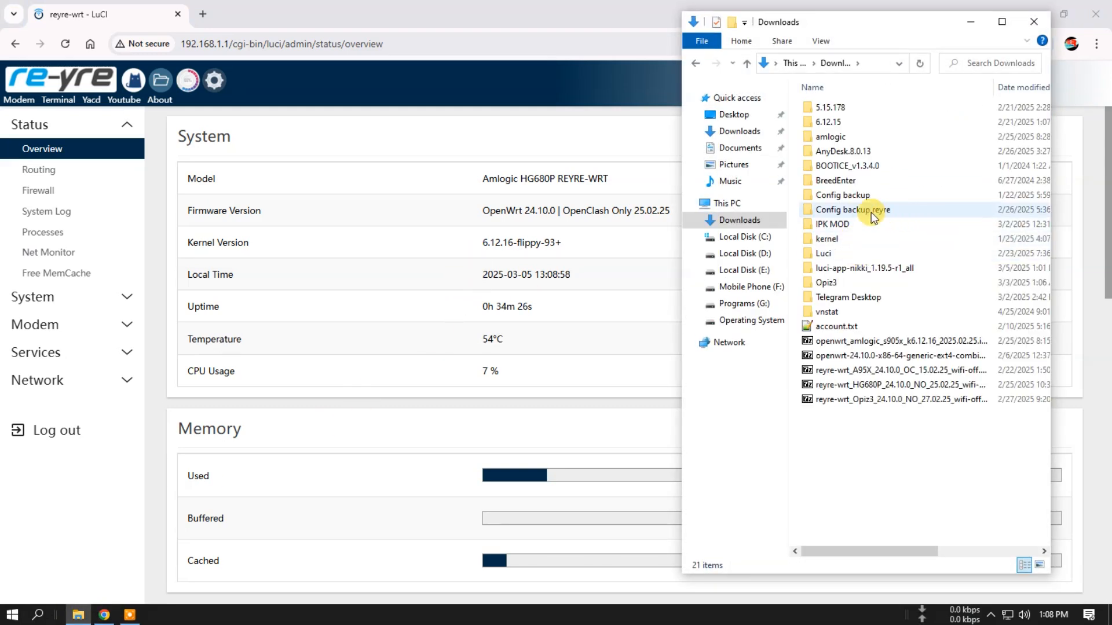
pyautogui.doubleClick(871, 269)
pyautogui.moveTo(906, 24); pyautogui.dragTo(796, 42)
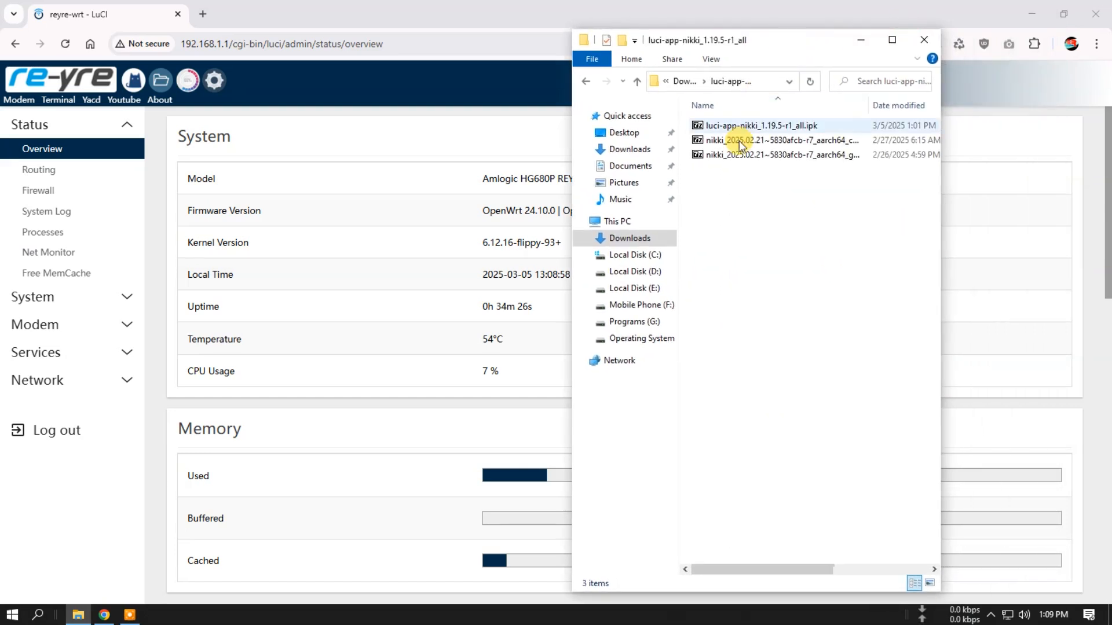
pyautogui.doubleClick(871, 108)
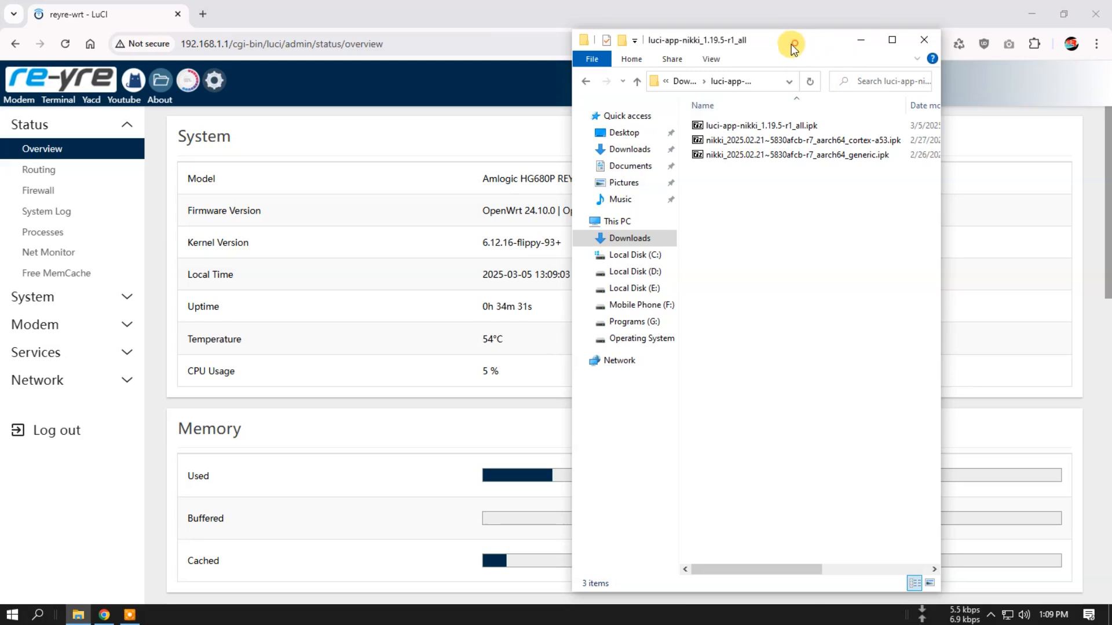
pyautogui.moveTo(859, 42); pyautogui.dragTo(685, 29)
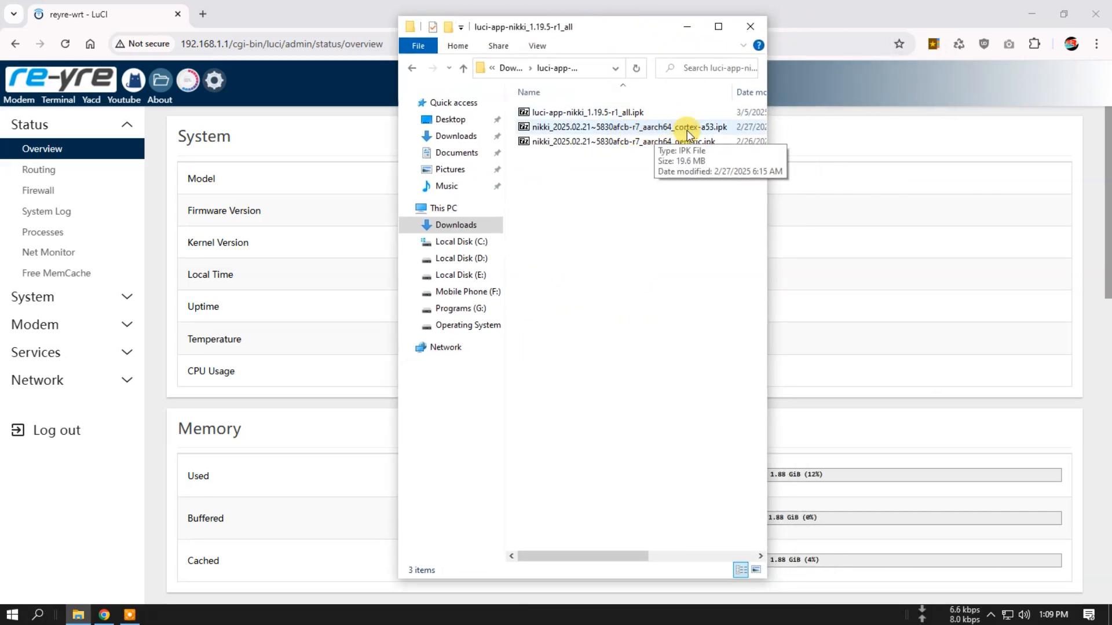
# - Compare the aarch64_cortex-a53 and aarch64_generic builds of the nikki package in the folder
pyautogui.click(654, 129)
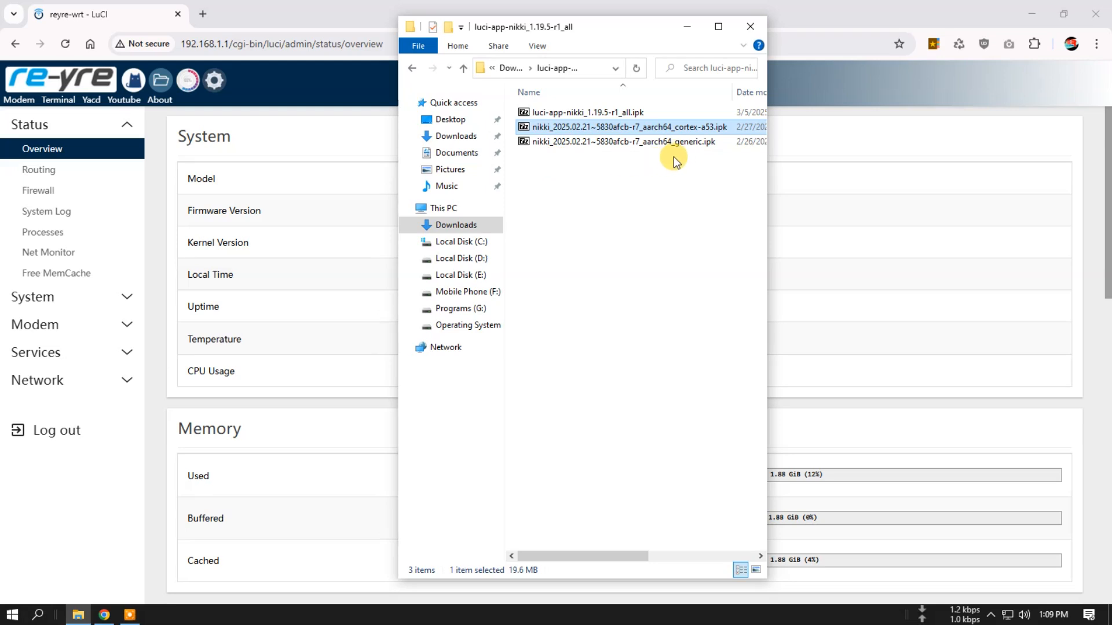
pyautogui.click(697, 143)
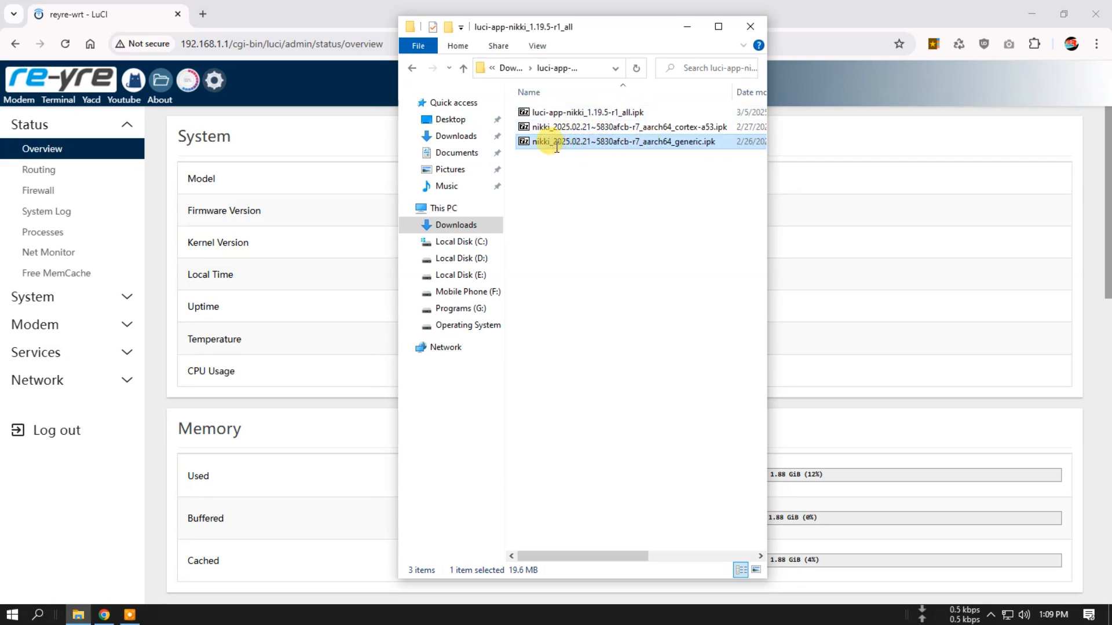
pyautogui.click(557, 144)
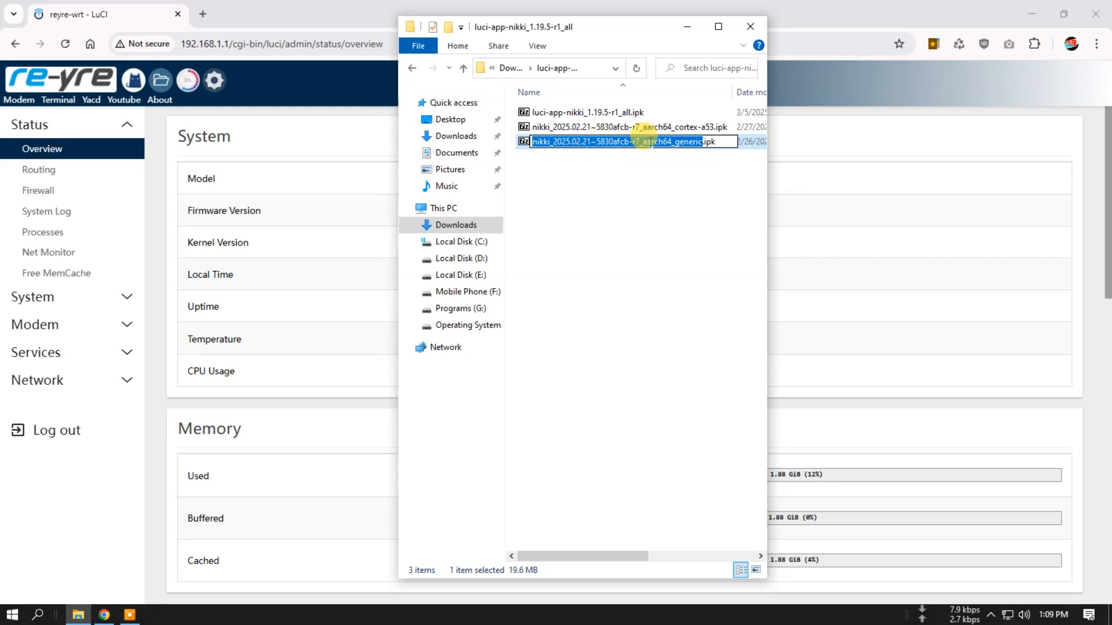
pyautogui.click(692, 169)
pyautogui.click(602, 126)
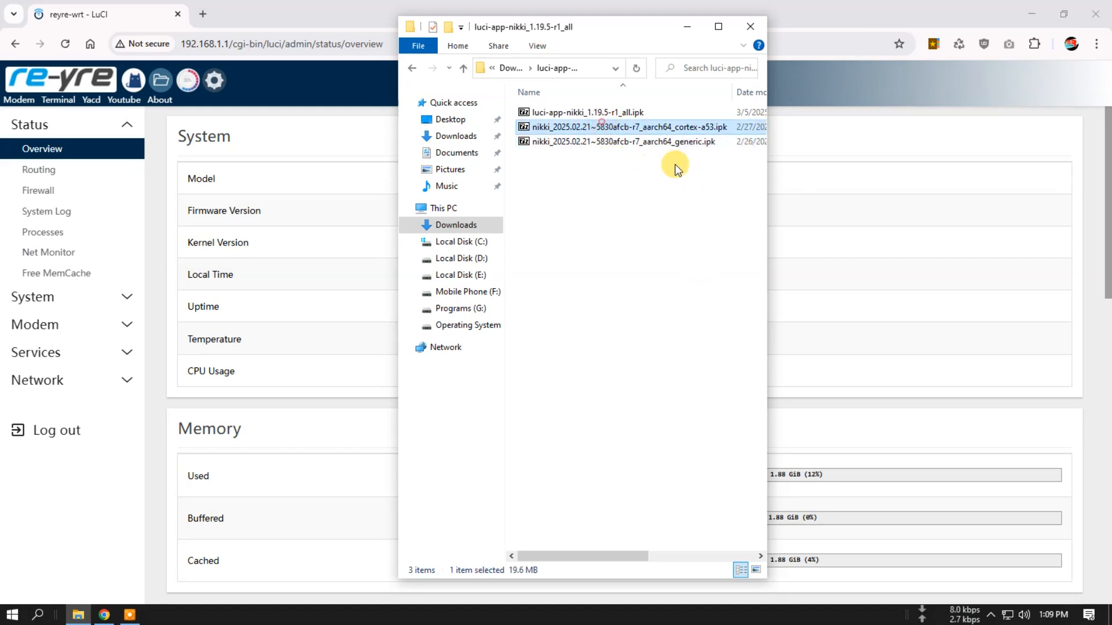
pyautogui.click(672, 142)
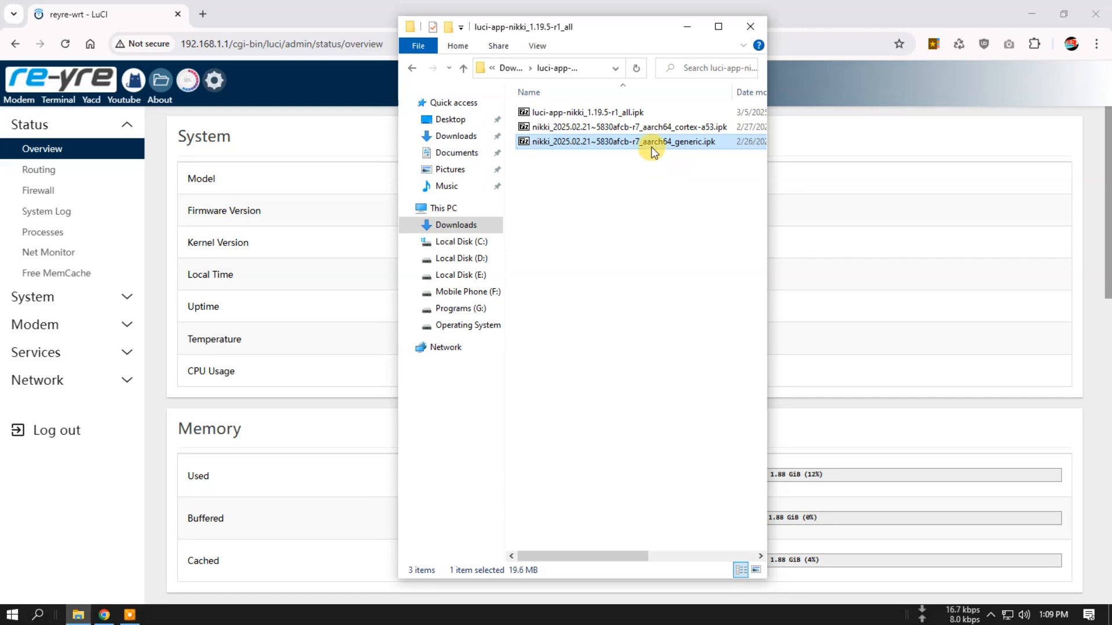
pyautogui.click(654, 170)
pyautogui.click(675, 147)
pyautogui.click(626, 174)
pyautogui.moveTo(631, 30); pyautogui.dragTo(895, 32)
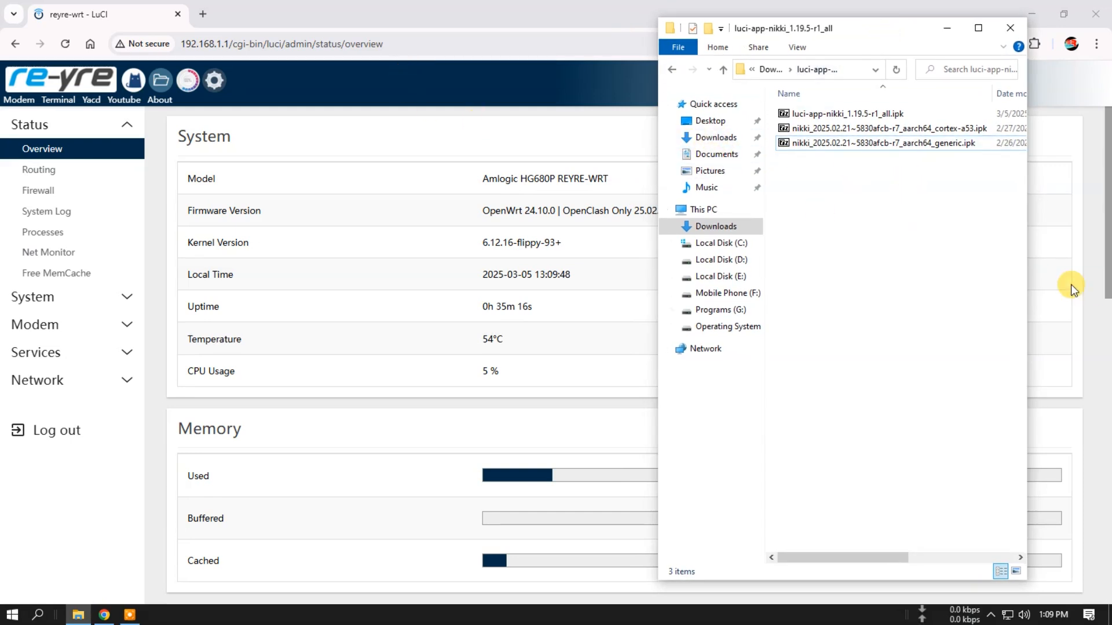
# - Switch to the router page in Chrome, check the available services and return to the status overview
pyautogui.click(465, 135)
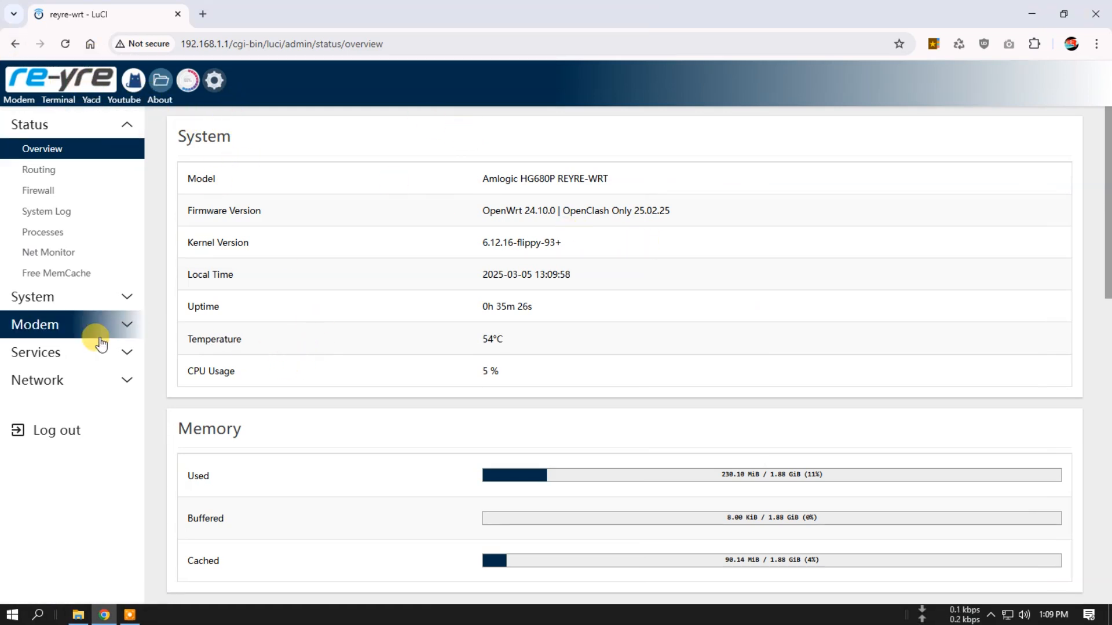
pyautogui.click(58, 353)
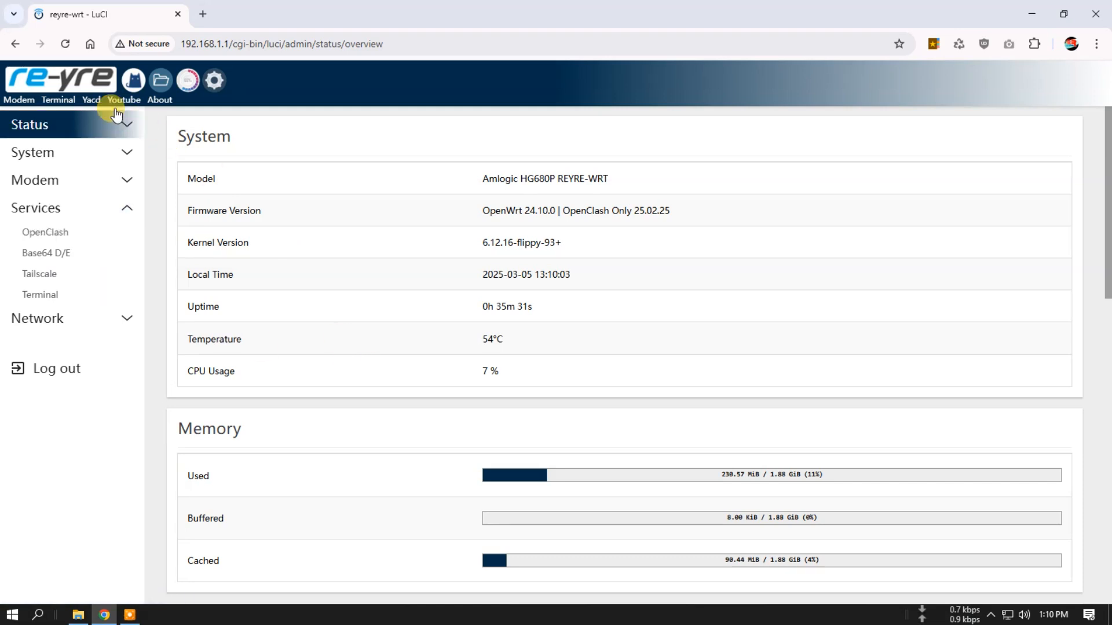
pyautogui.click(63, 81)
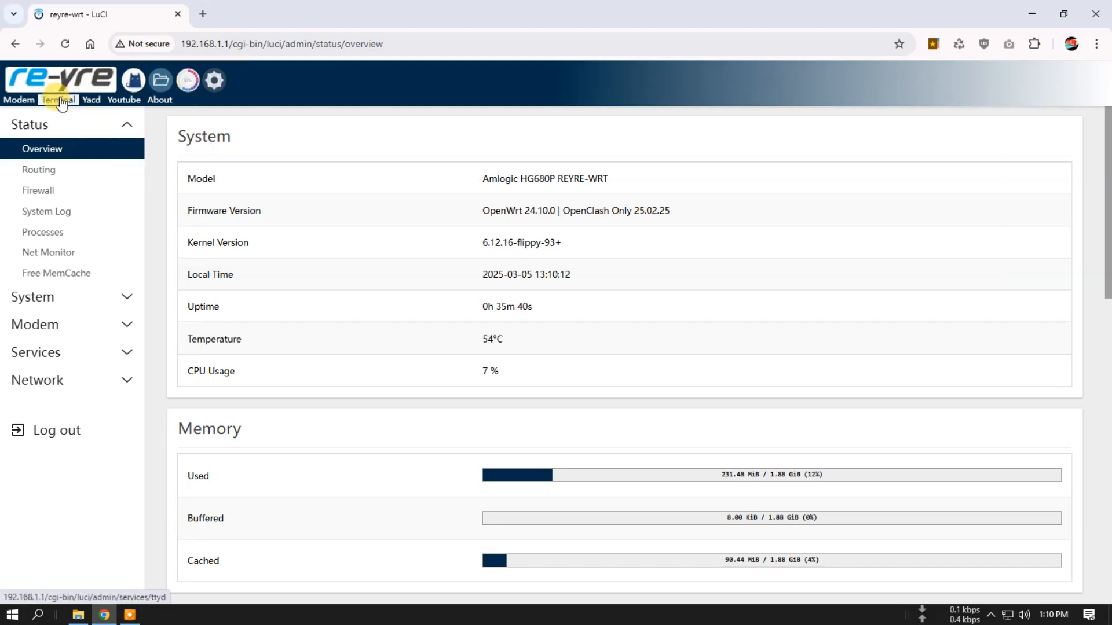
# - Open the router's root folder in File Manager and delete the .bash_history file from it
pyautogui.click(161, 81)
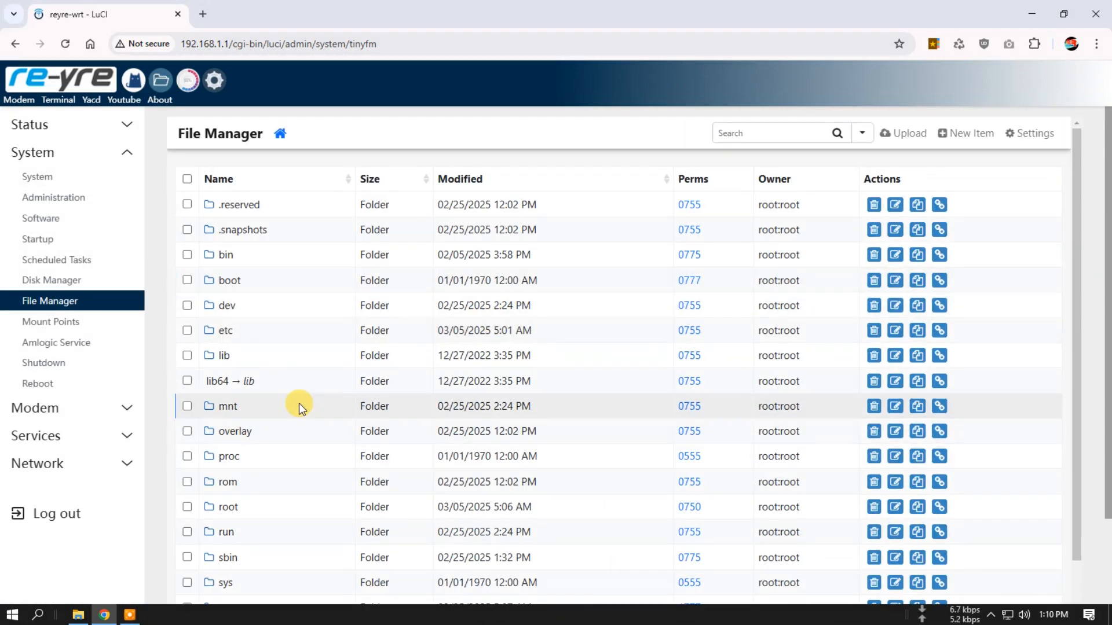
pyautogui.scroll(-1, 305, 422)
pyautogui.scroll(-1, 281, 455)
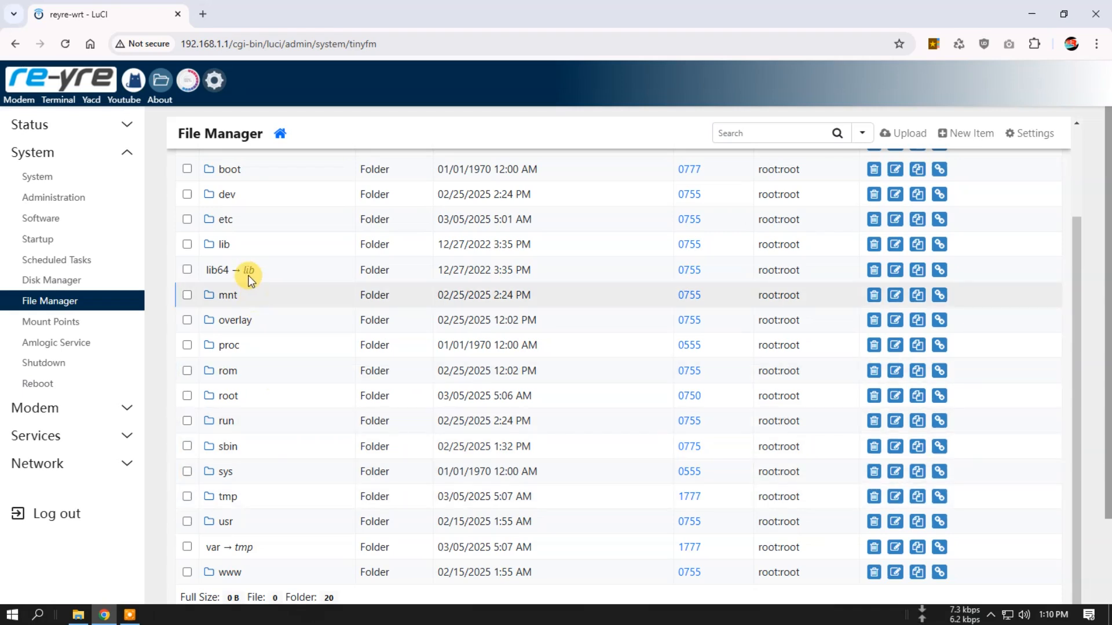
pyautogui.scroll(1, 247, 200)
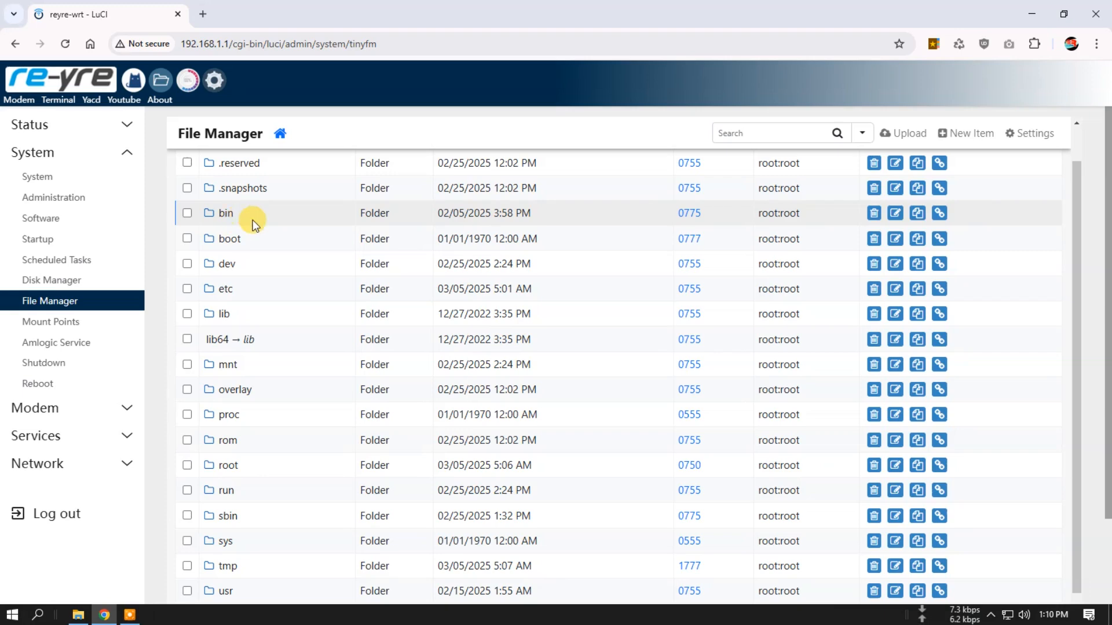
pyautogui.scroll(1, 242, 214)
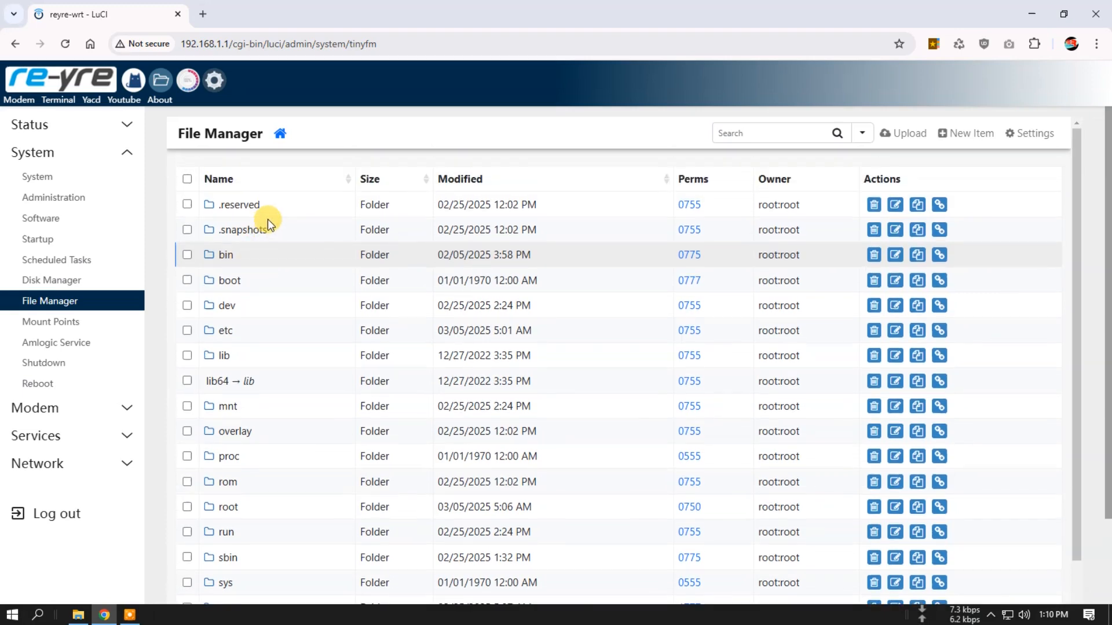
pyautogui.click(227, 508)
pyautogui.click(187, 178)
pyautogui.click(443, 290)
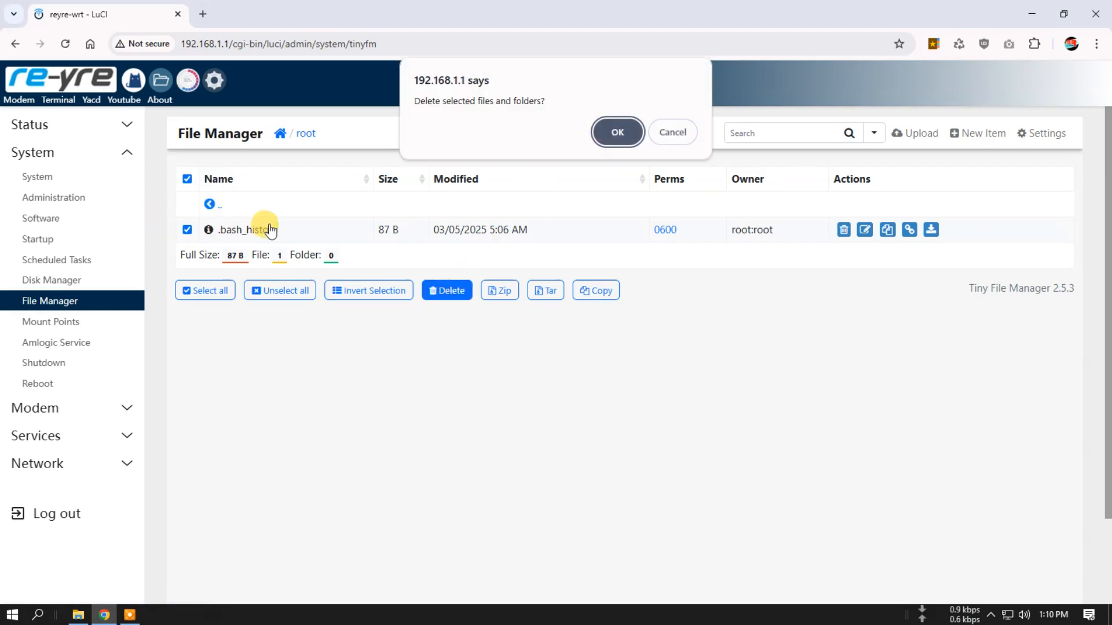
pyautogui.click(624, 131)
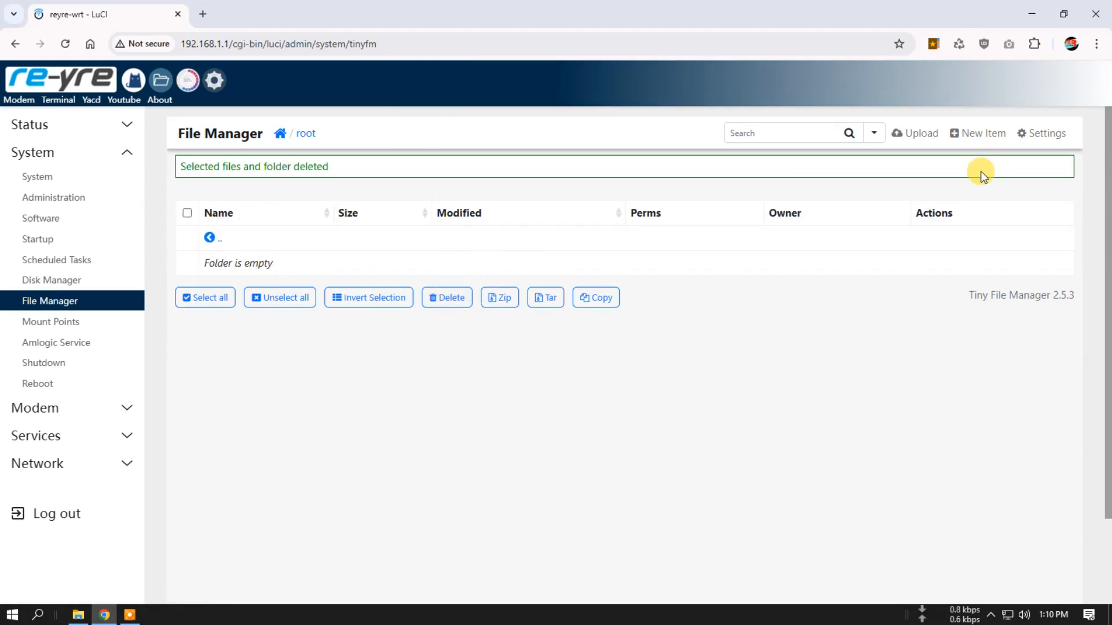
# - Upload luci-app-nikki_1.19.5-r1_all.ipk from the luci-app-nikki_1.19.5-r1_all folder in Downloads to the router's root folder
pyautogui.click(914, 134)
pyautogui.click(605, 303)
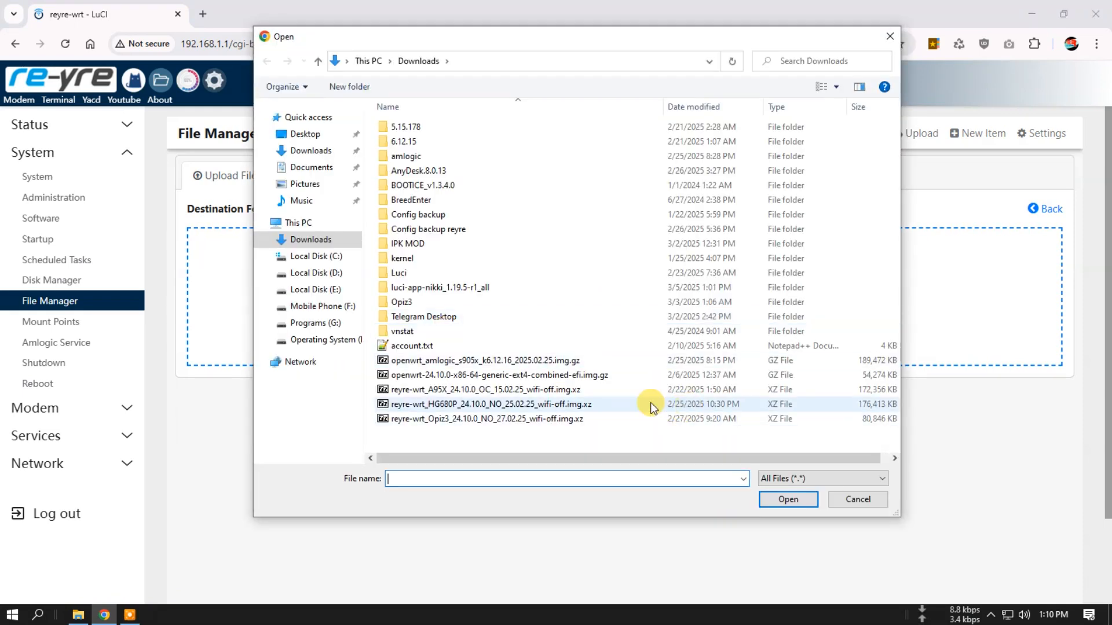
pyautogui.click(433, 289)
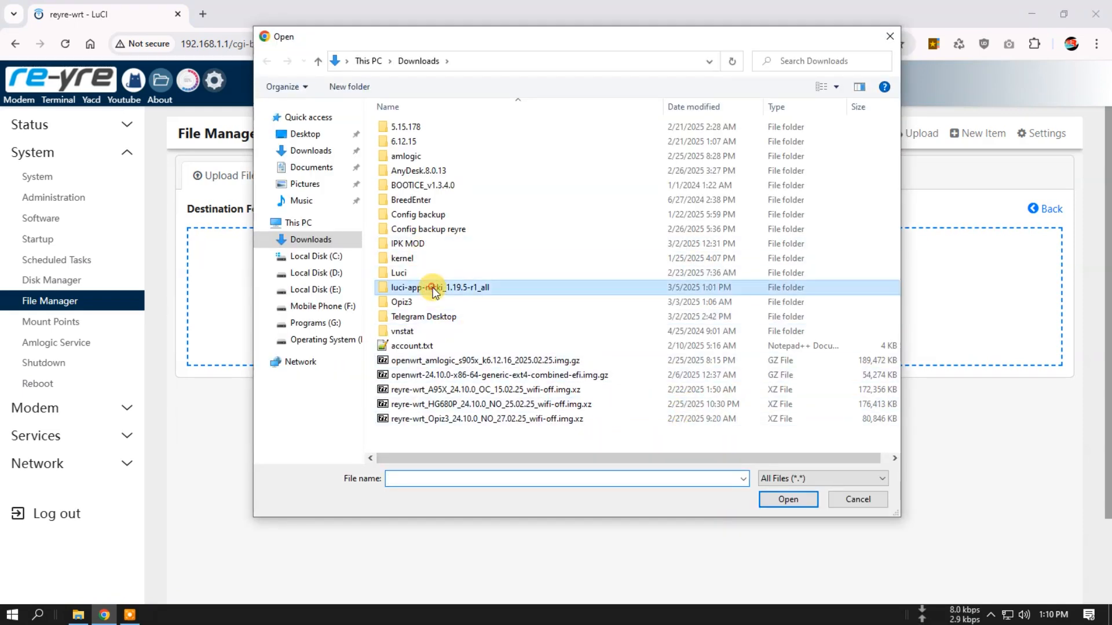
pyautogui.doubleClick(433, 288)
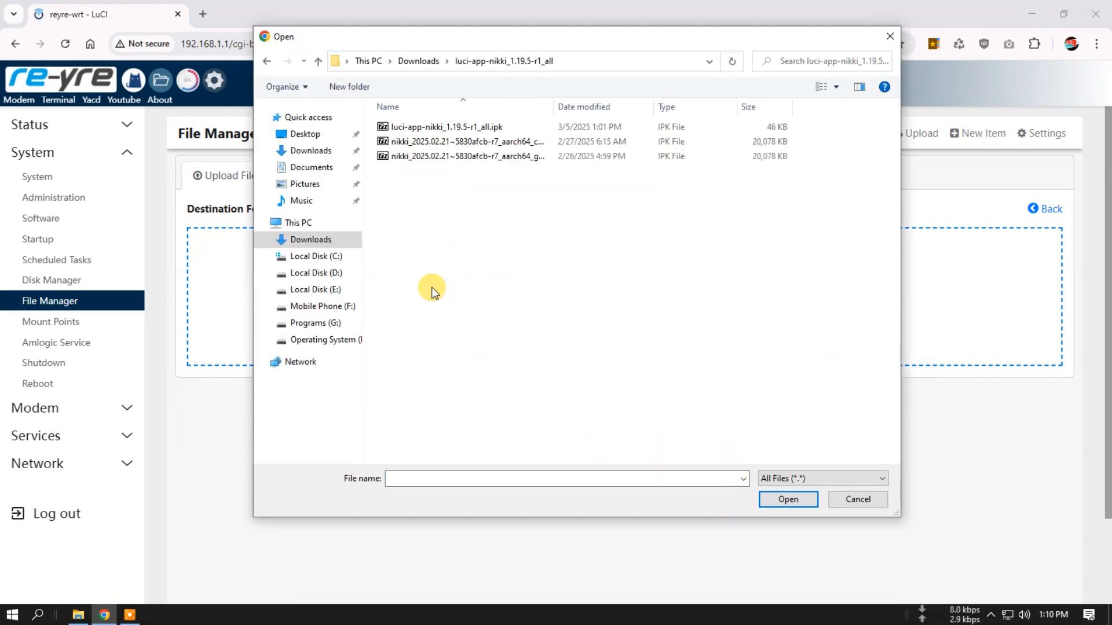
pyautogui.doubleClick(553, 108)
pyautogui.click(512, 157)
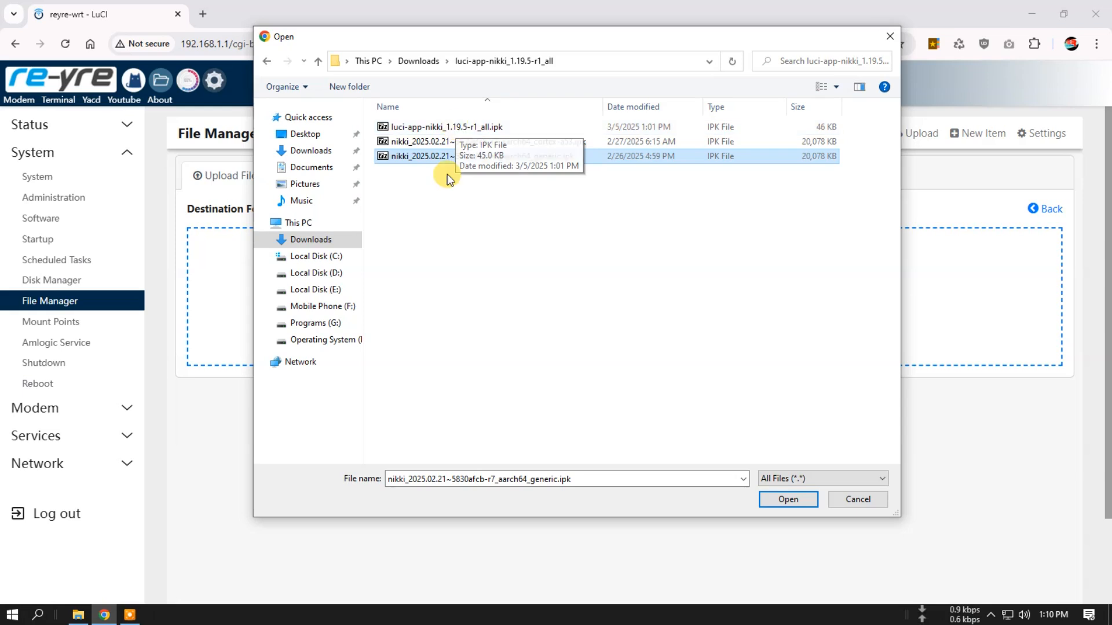
pyautogui.click(449, 125)
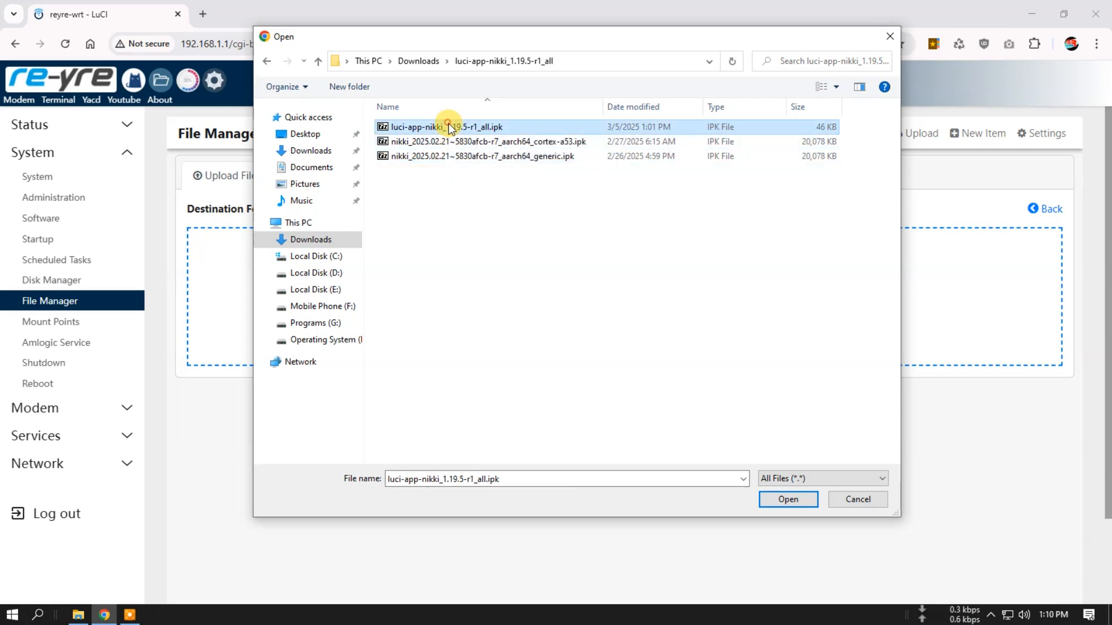
pyautogui.click(783, 499)
# - Upload nikki_2025.02.21~5830afcb-r7_aarch64_generic.ipk to the root folder and return to its file listing
pyautogui.click(615, 283)
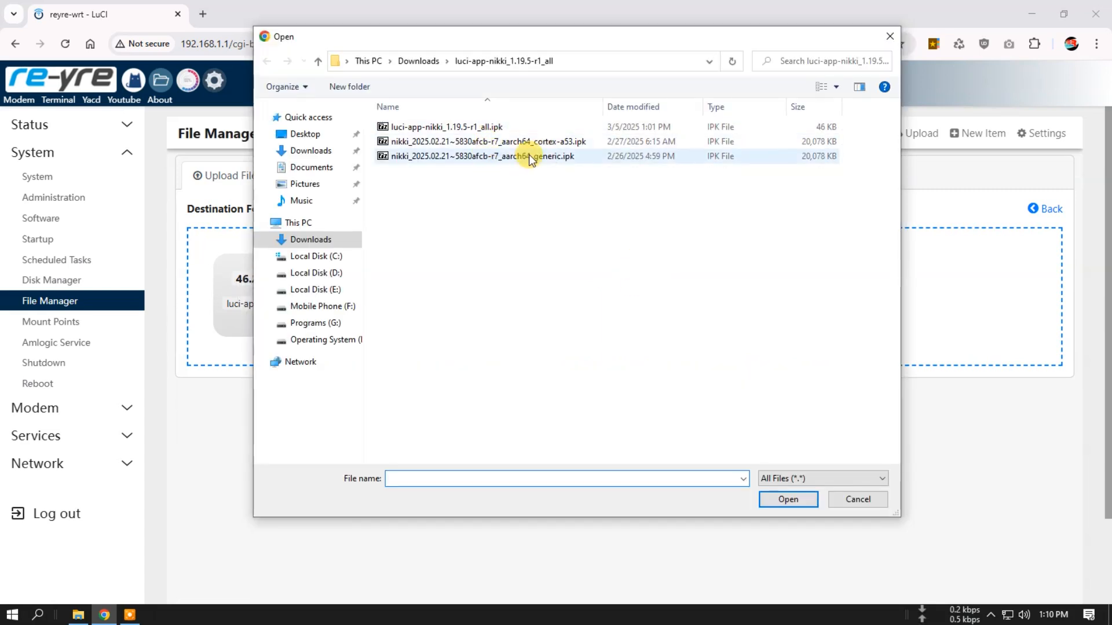
pyautogui.click(524, 155)
pyautogui.click(782, 498)
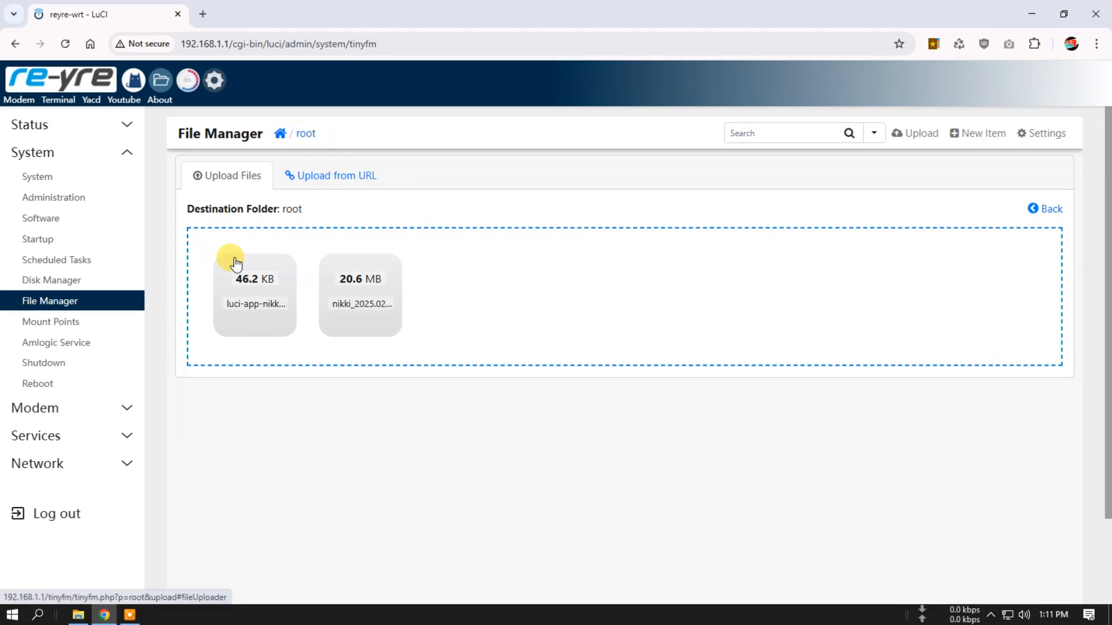
pyautogui.click(306, 133)
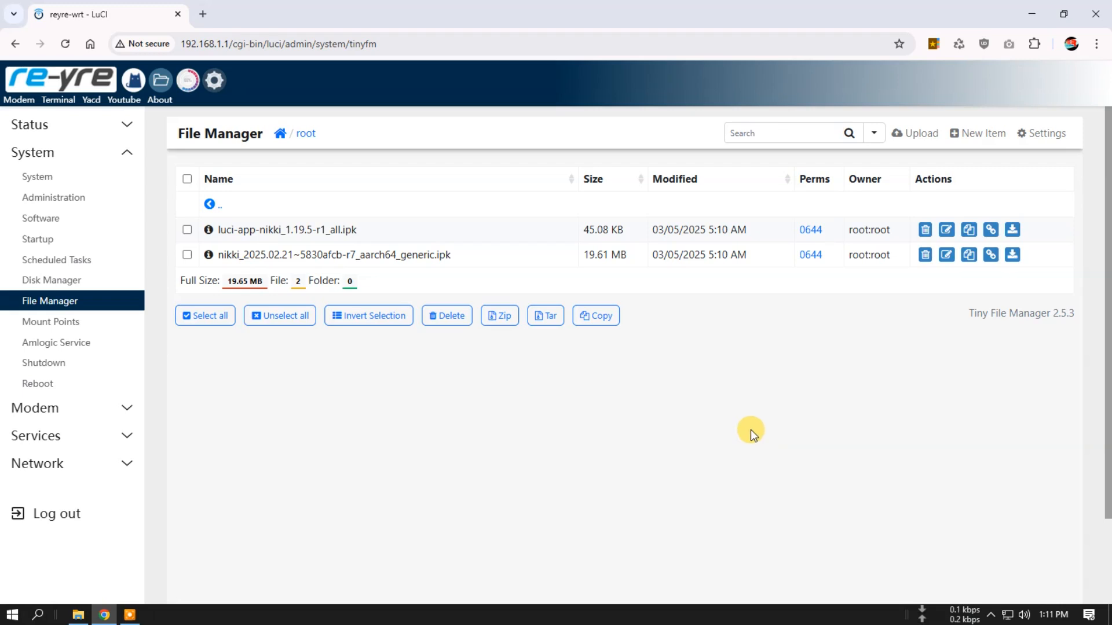
# - Open the router's terminal, change to the home directory with cd and list its files with ls
pyautogui.click(58, 101)
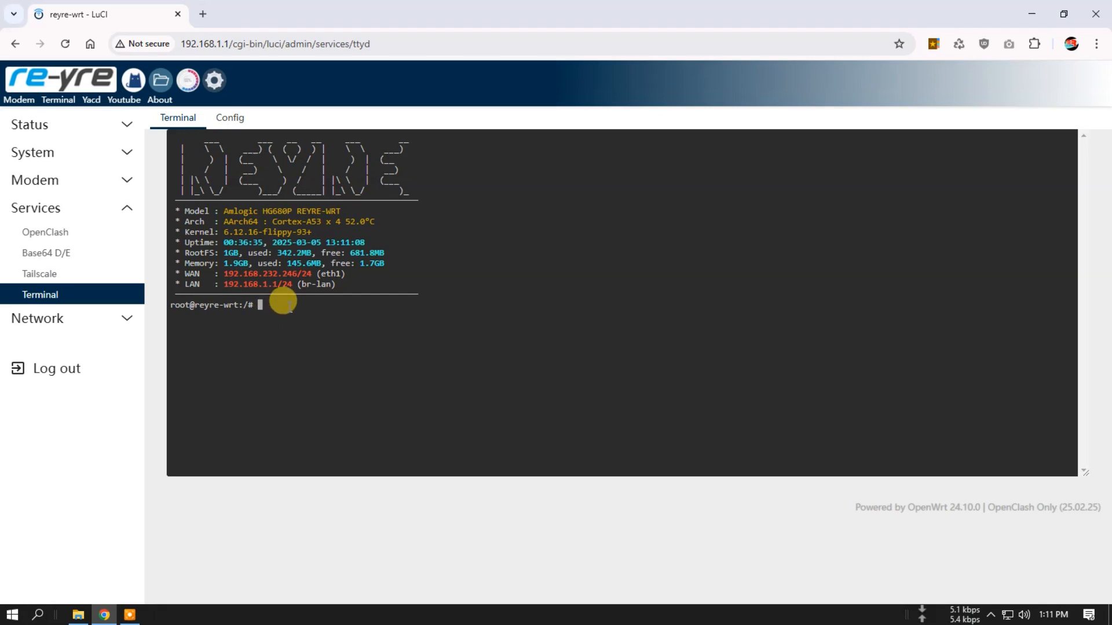
pyautogui.write('cd')
pyautogui.press('Return')
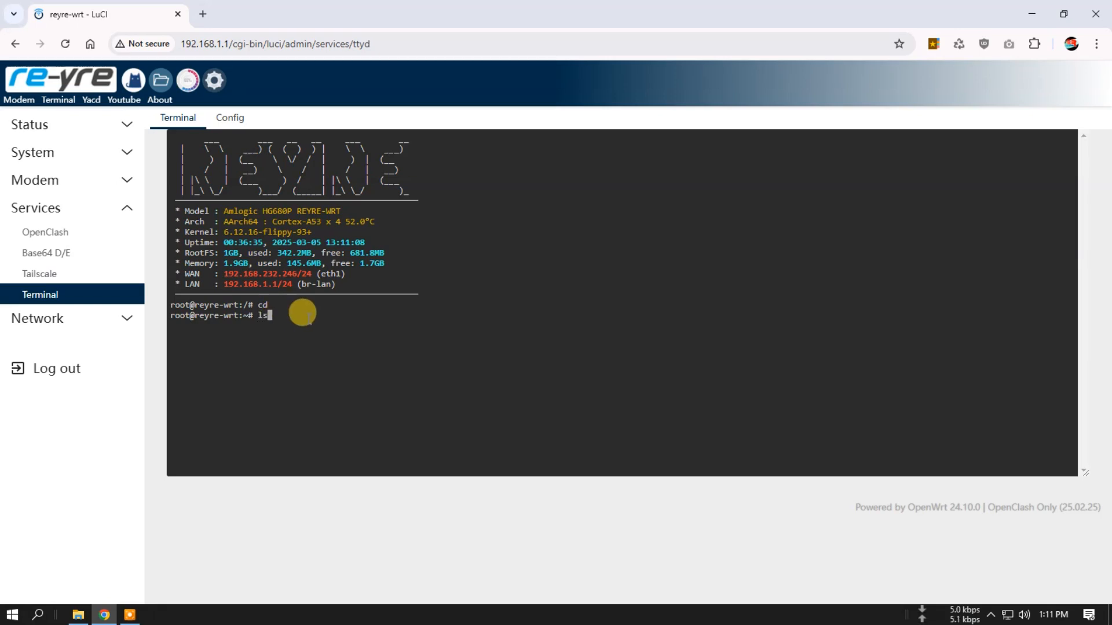
pyautogui.write('ls')
pyautogui.press('Return')
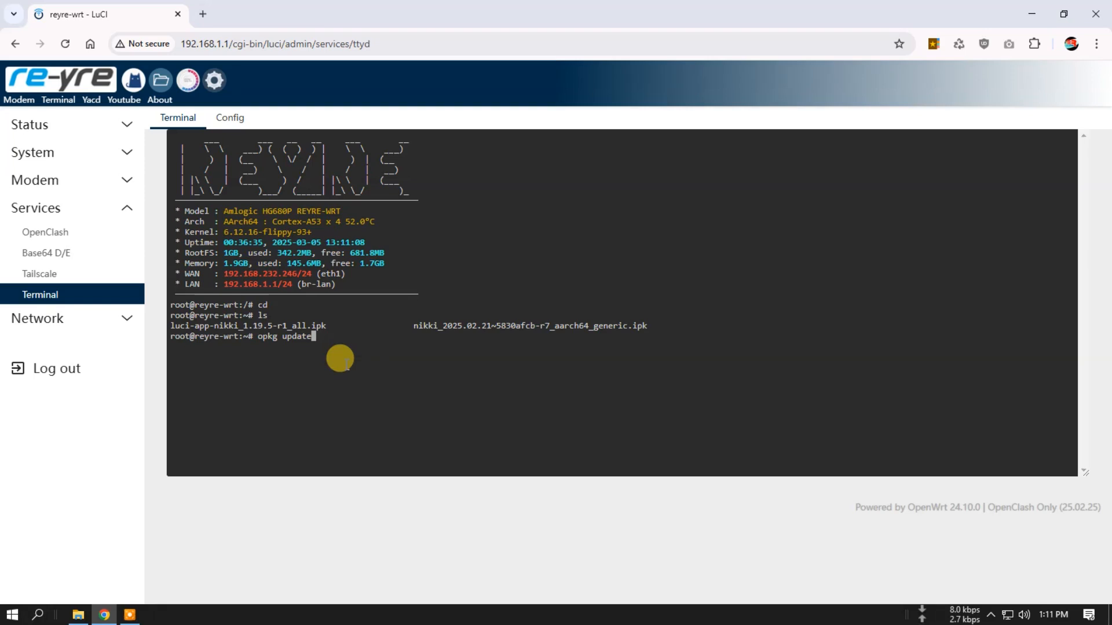
# - Refresh the package lists with opkg update and review the terminal output
pyautogui.press('Return')
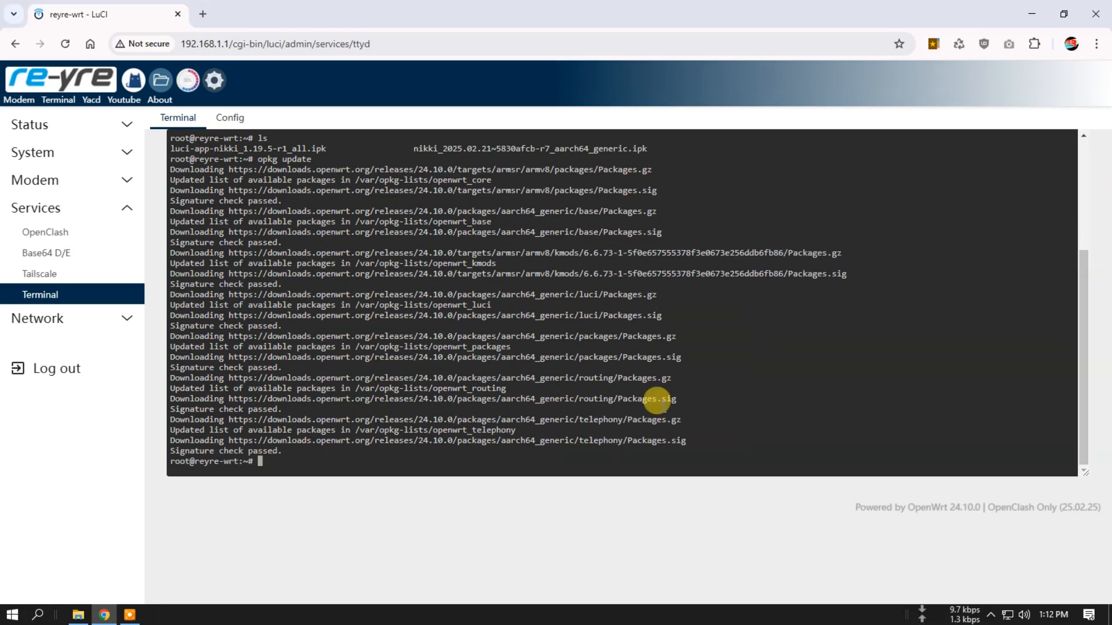
pyautogui.click(93, 154)
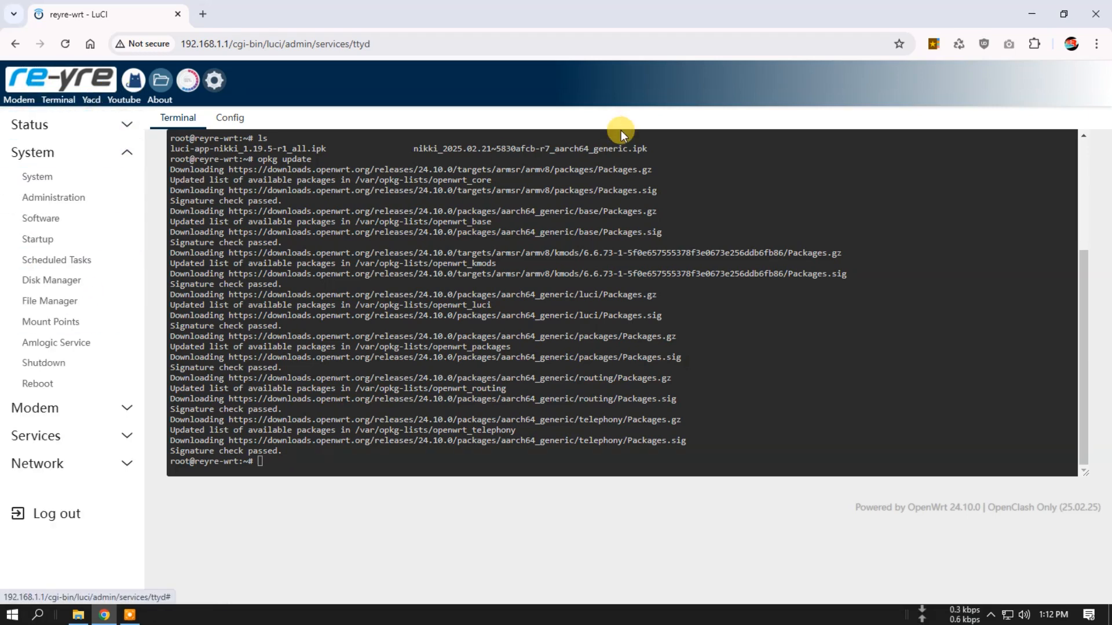
pyautogui.scroll(5, 220, 209)
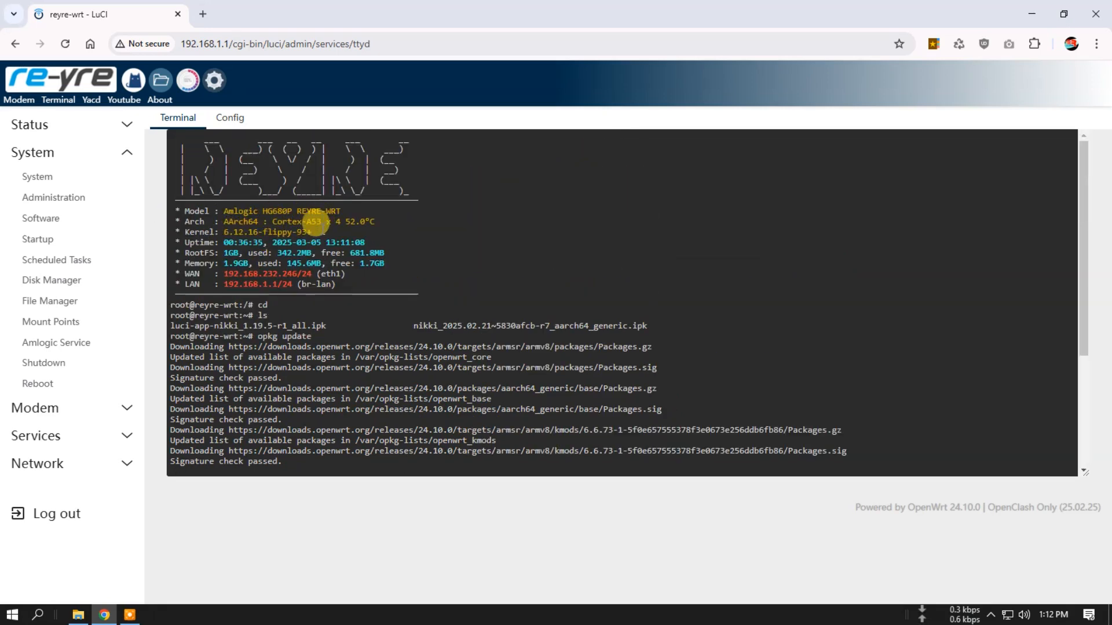
pyautogui.scroll(-2, 640, 218)
pyautogui.scroll(2, 385, 238)
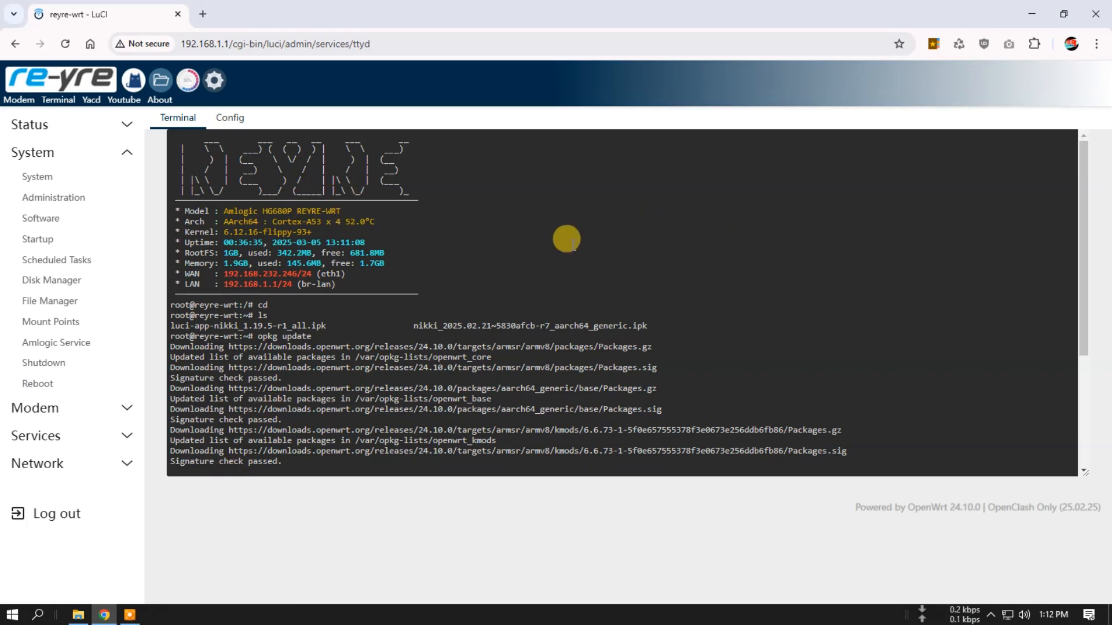
pyautogui.scroll(-2, 568, 238)
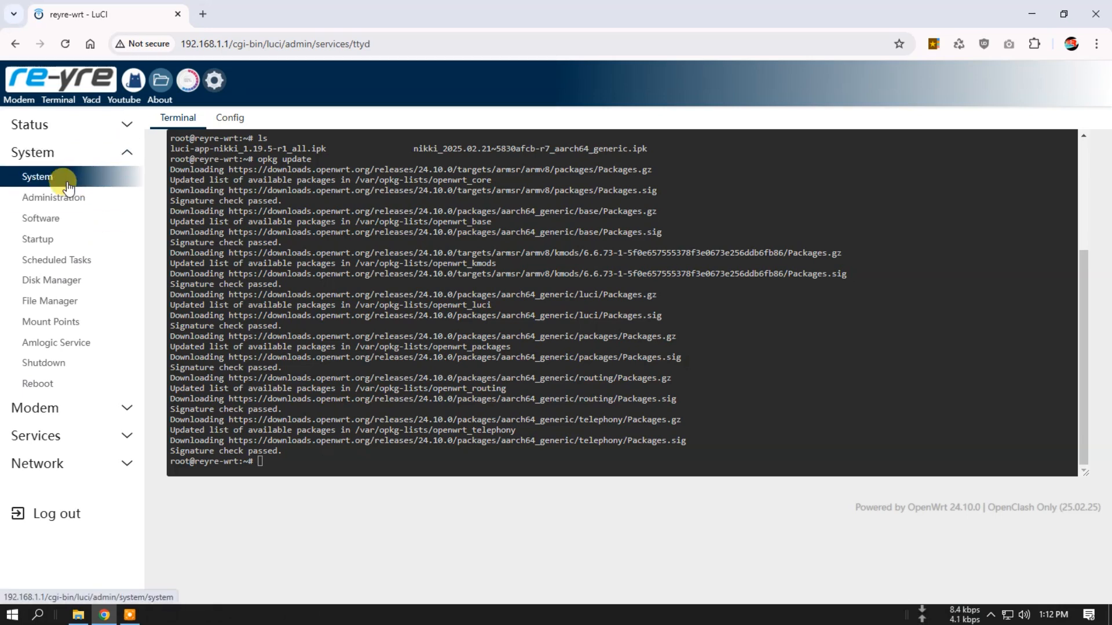
# - Open the Software page in a new browser tab and check the architecture in distfeeds.conf's openwrt_packages feed in the OPKG configuration
pyautogui.rightClick(52, 220)
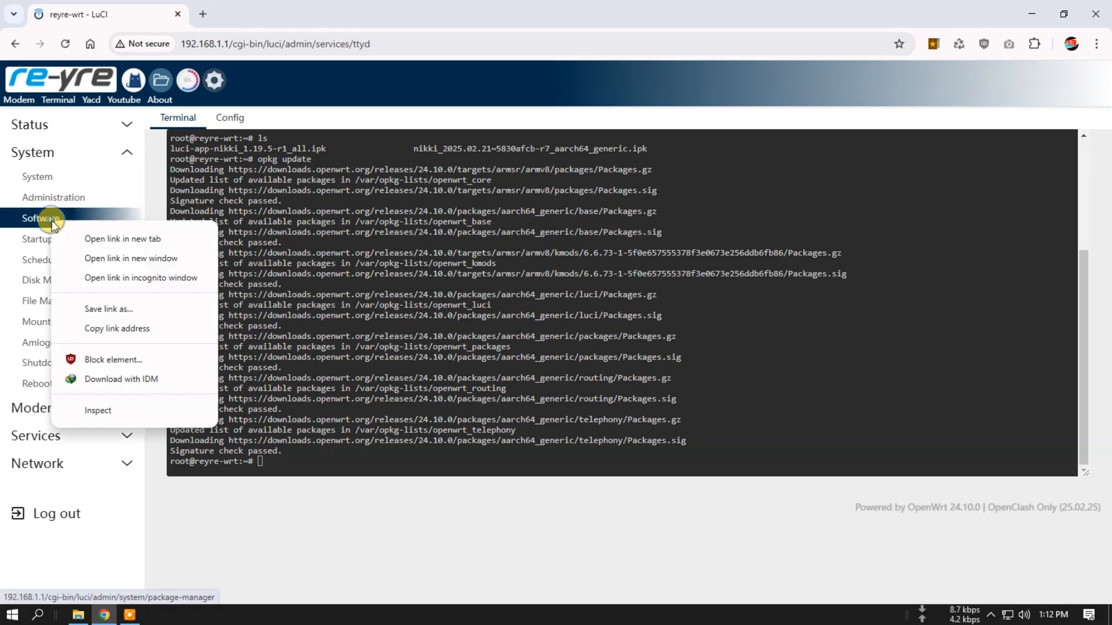
pyautogui.click(119, 238)
pyautogui.click(272, 13)
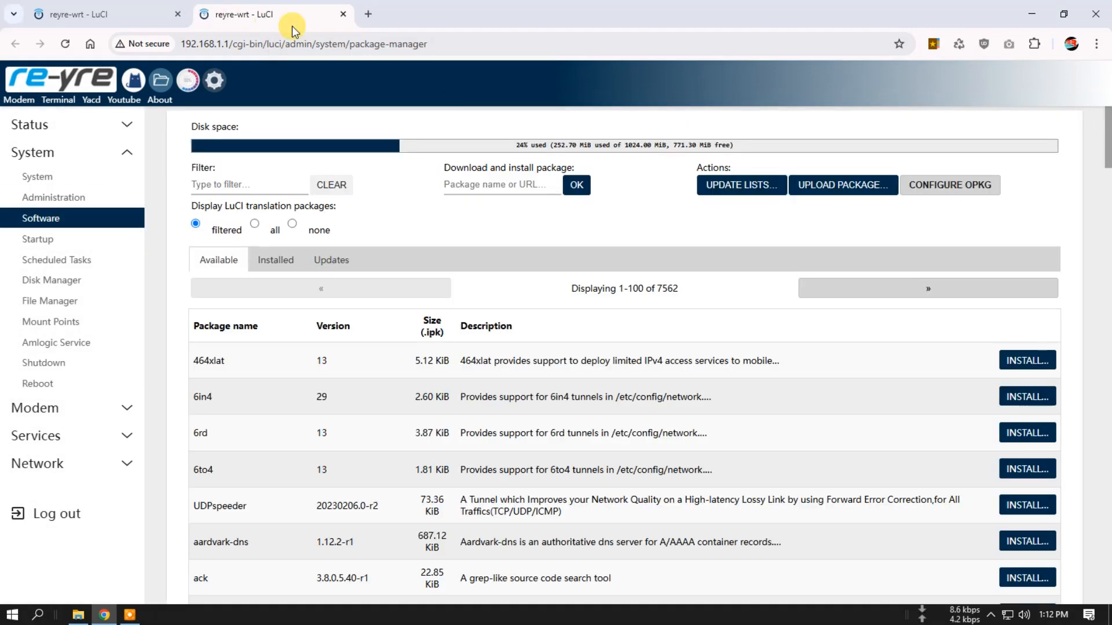
pyautogui.click(950, 185)
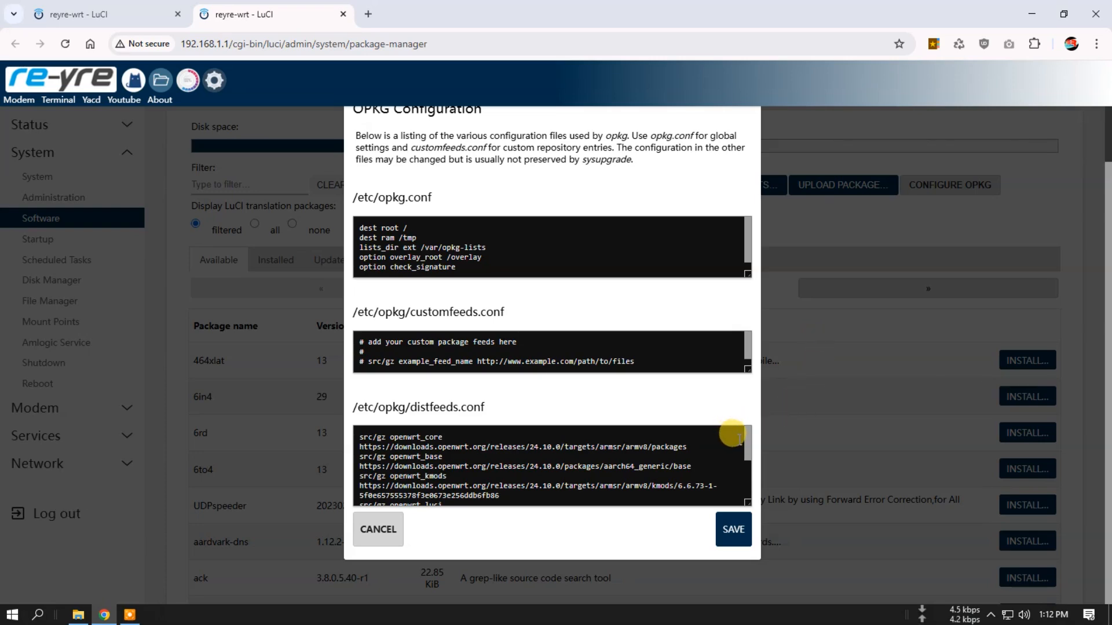
pyautogui.moveTo(749, 438); pyautogui.dragTo(745, 466)
pyautogui.moveTo(604, 471); pyautogui.dragTo(667, 466)
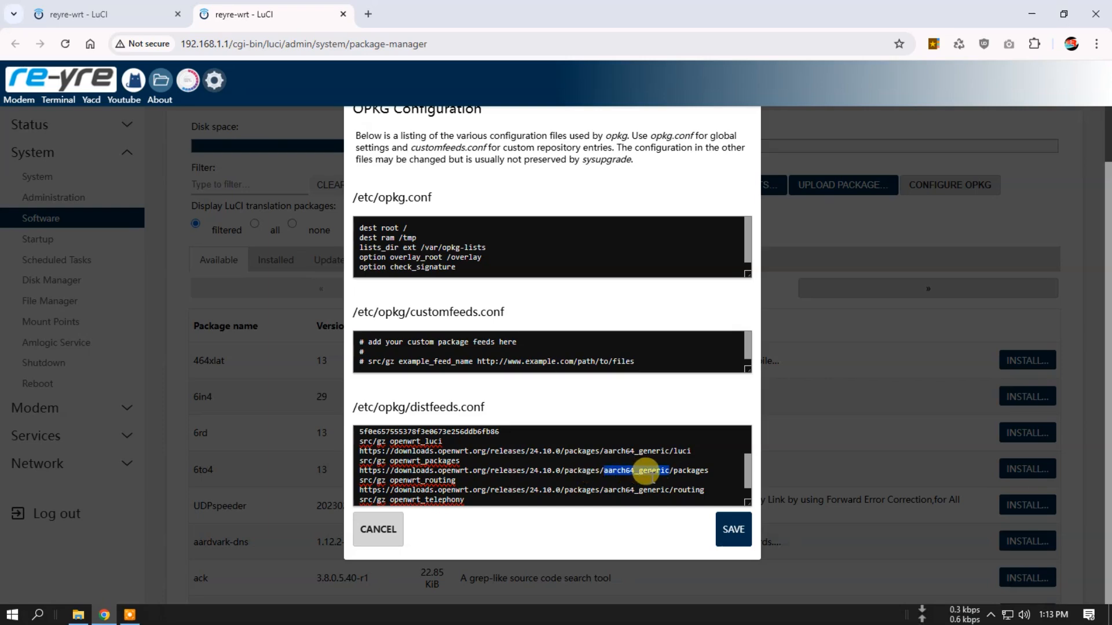
# - Compare the target name in the openwrt_core feed with the architecture in the openwrt_routing feed, and close the OPKG configuration without saving
pyautogui.scroll(2, 669, 467)
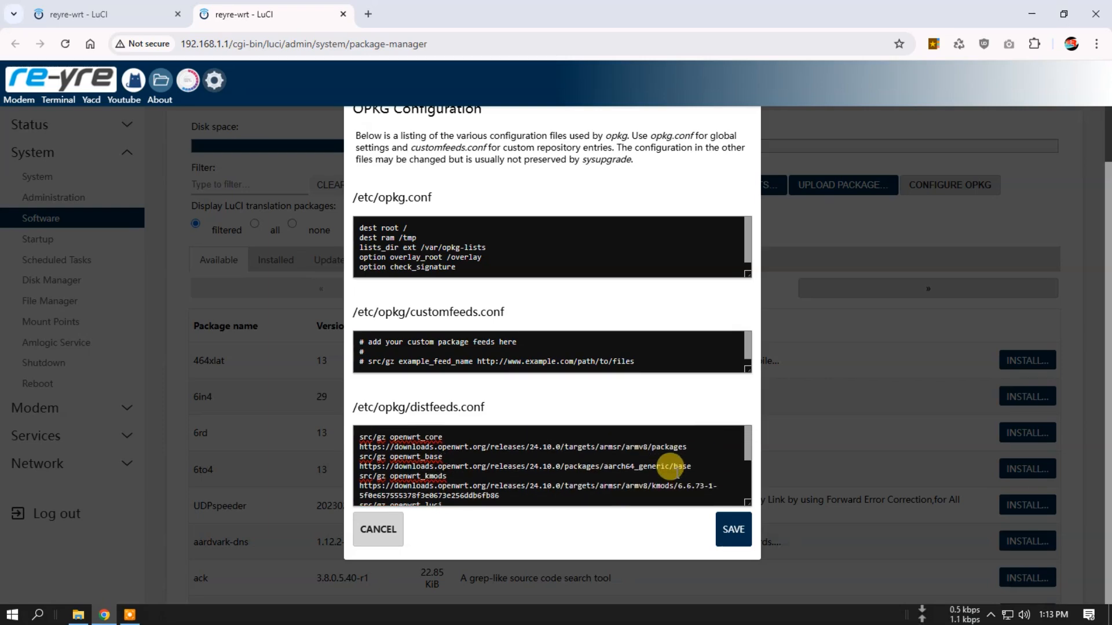
pyautogui.doubleClick(611, 446)
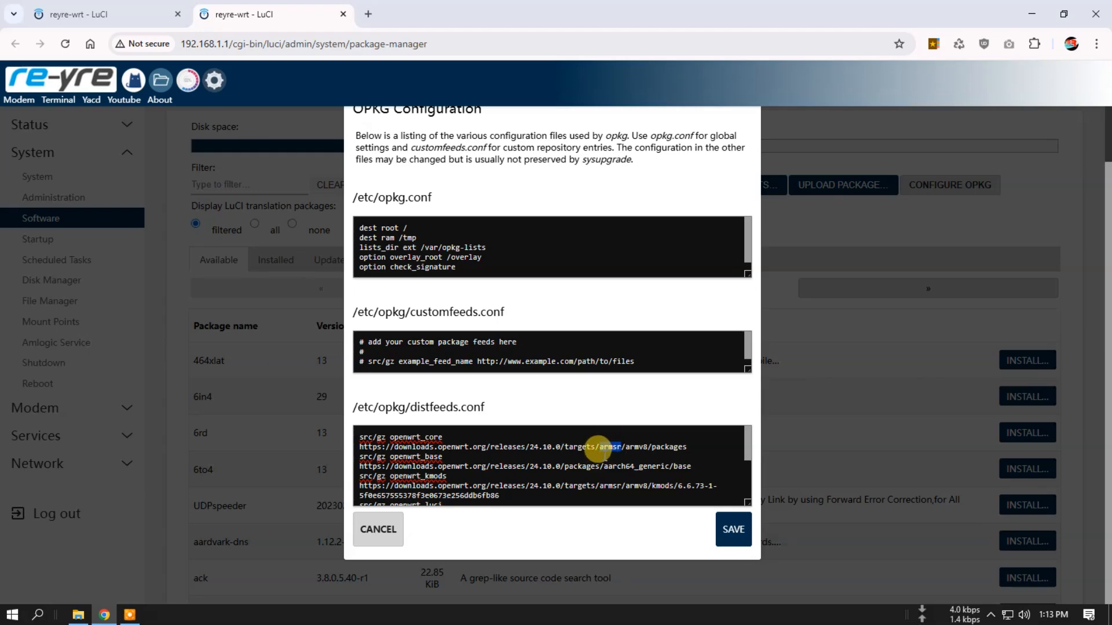
pyautogui.doubleClick(610, 447)
pyautogui.moveTo(621, 447); pyautogui.dragTo(609, 447)
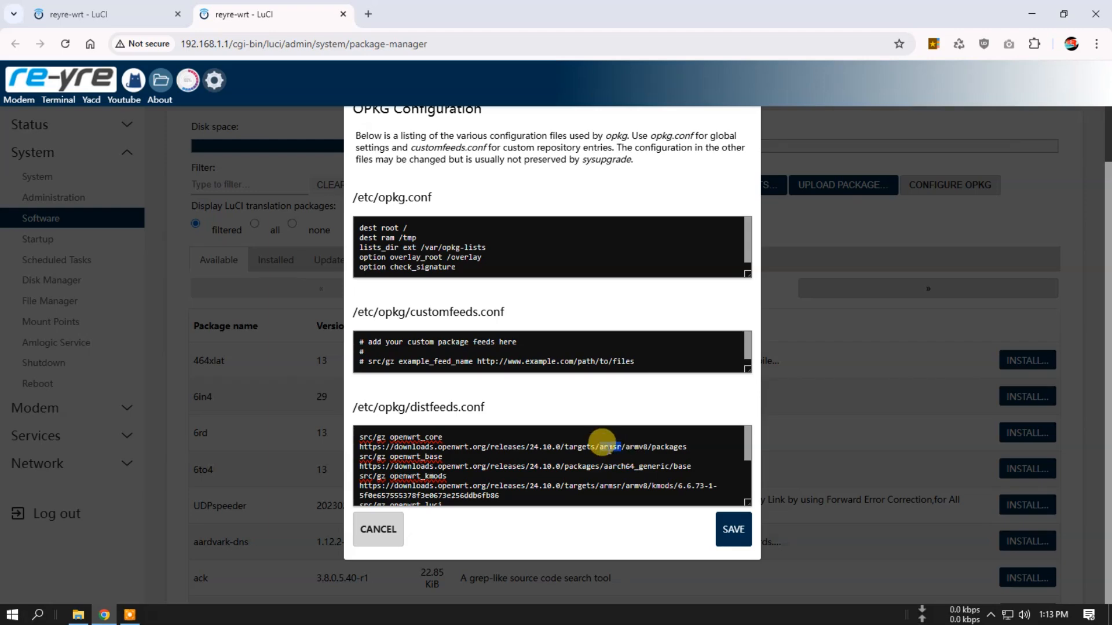
pyautogui.moveTo(600, 447); pyautogui.dragTo(621, 447)
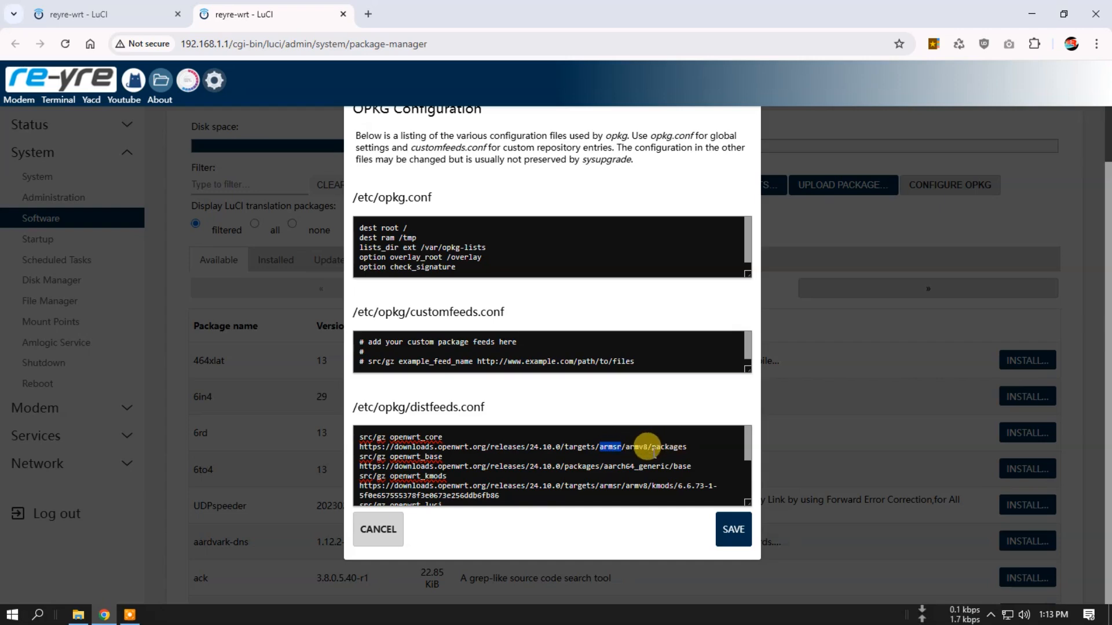
pyautogui.scroll(-3, 649, 452)
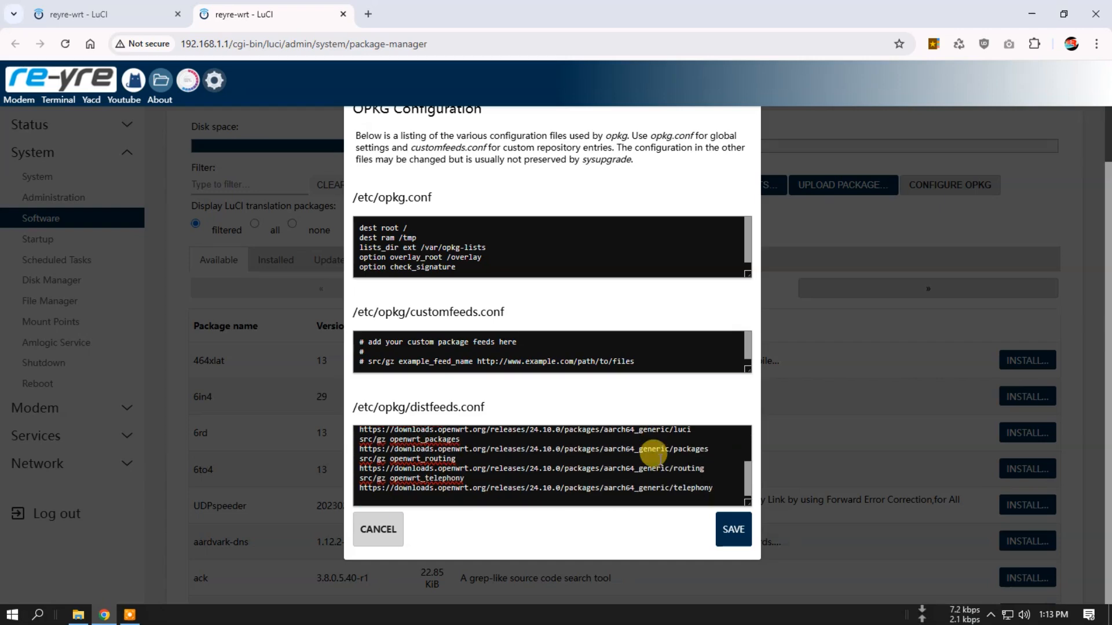
pyautogui.moveTo(603, 466); pyautogui.dragTo(670, 466)
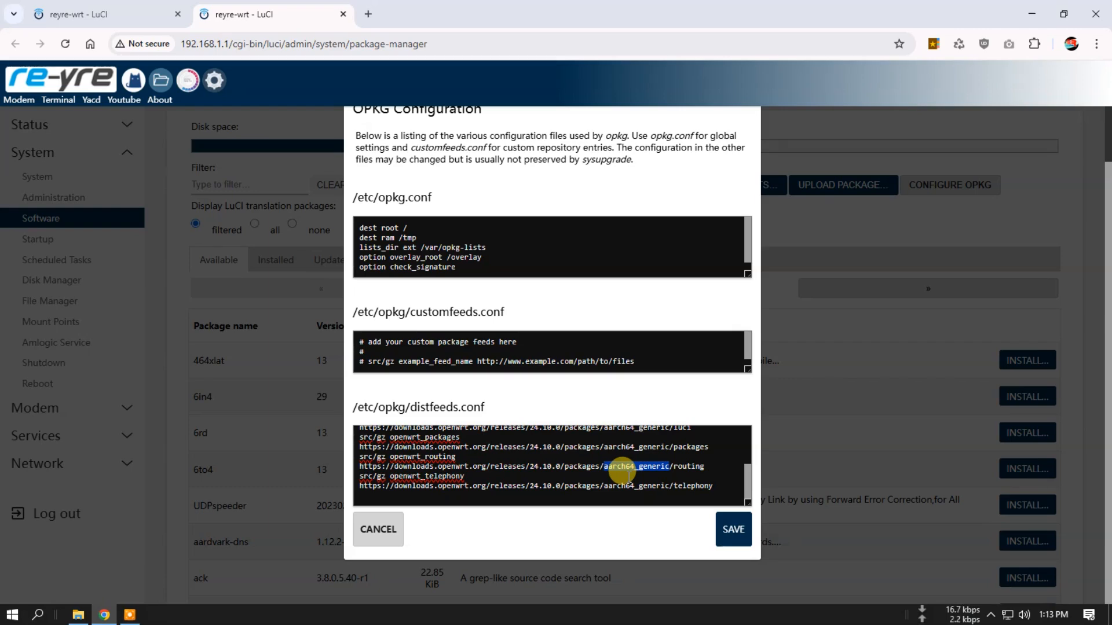
pyautogui.scroll(3, 605, 463)
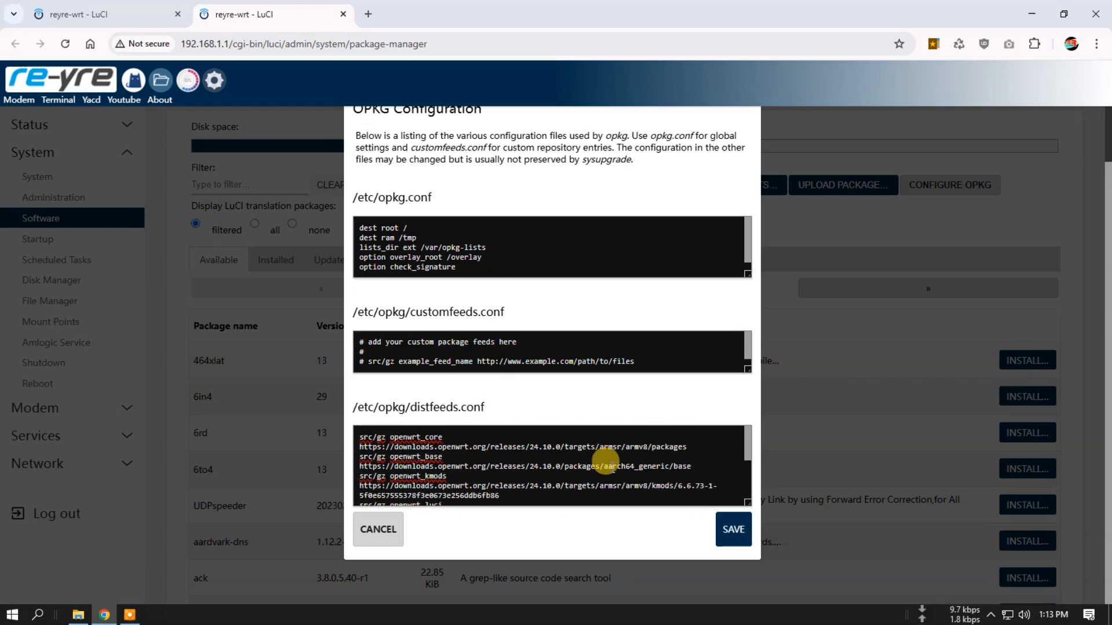
pyautogui.scroll(-3, 605, 464)
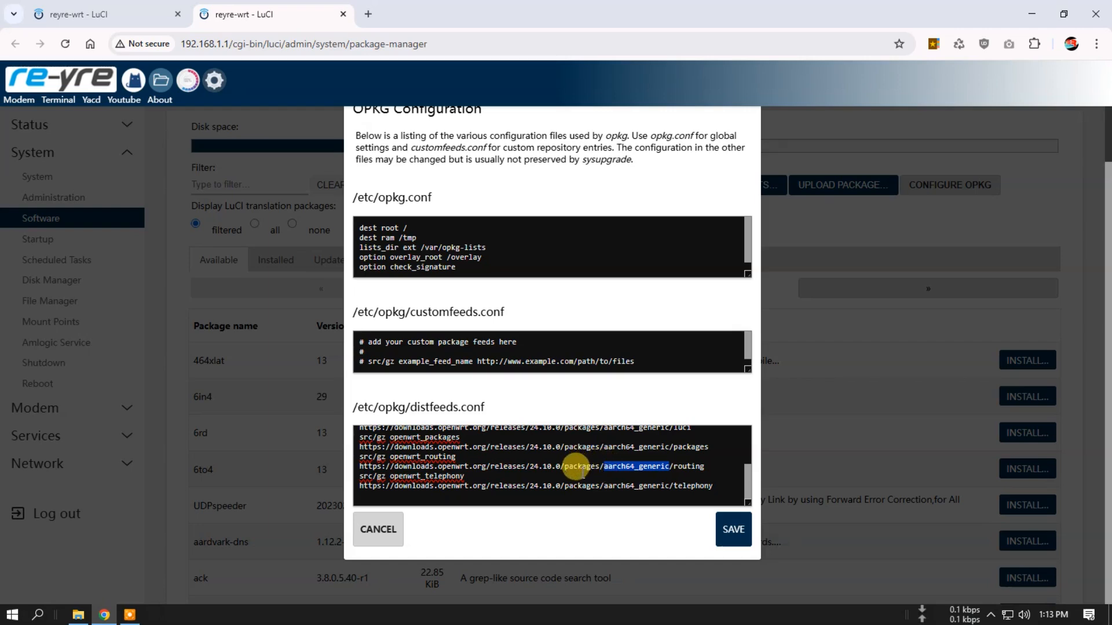
pyautogui.scroll(3, 579, 473)
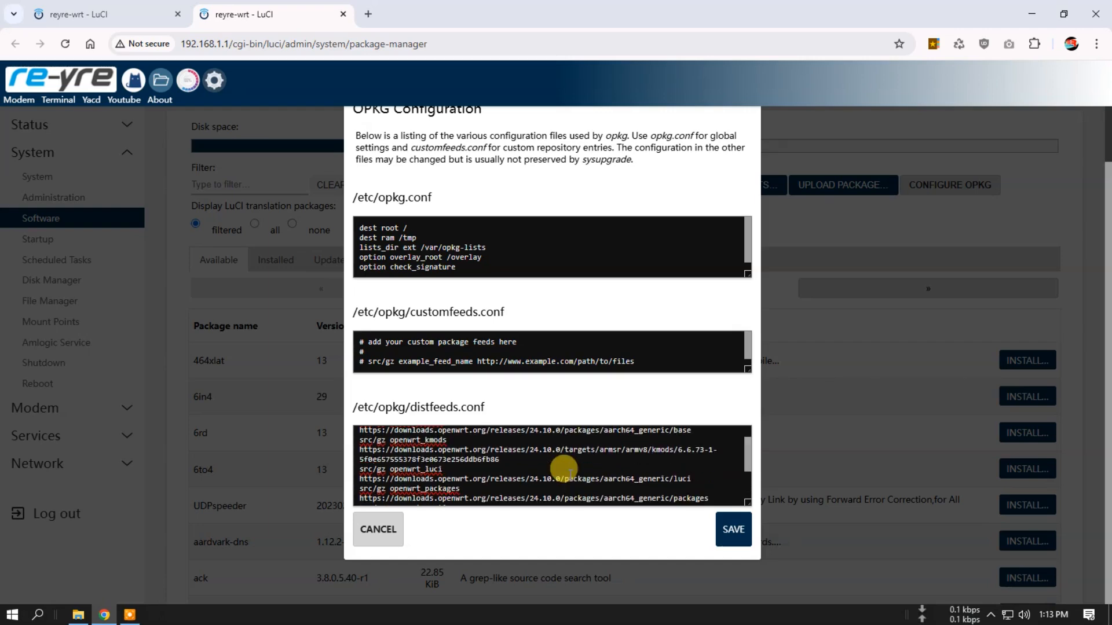
pyautogui.scroll(-3, 570, 473)
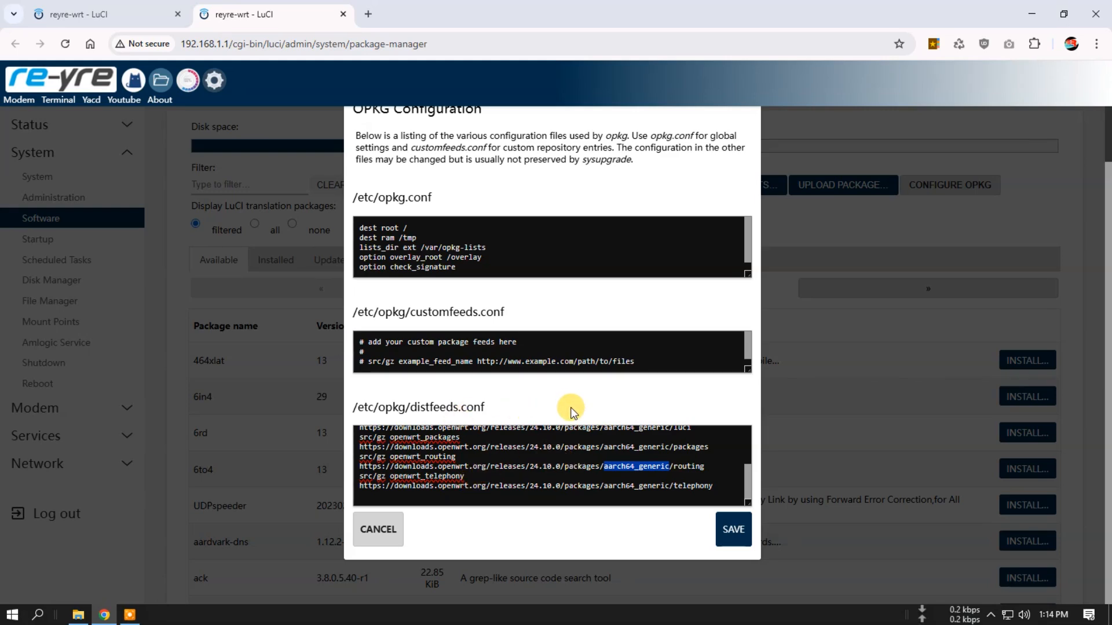
pyautogui.click(378, 529)
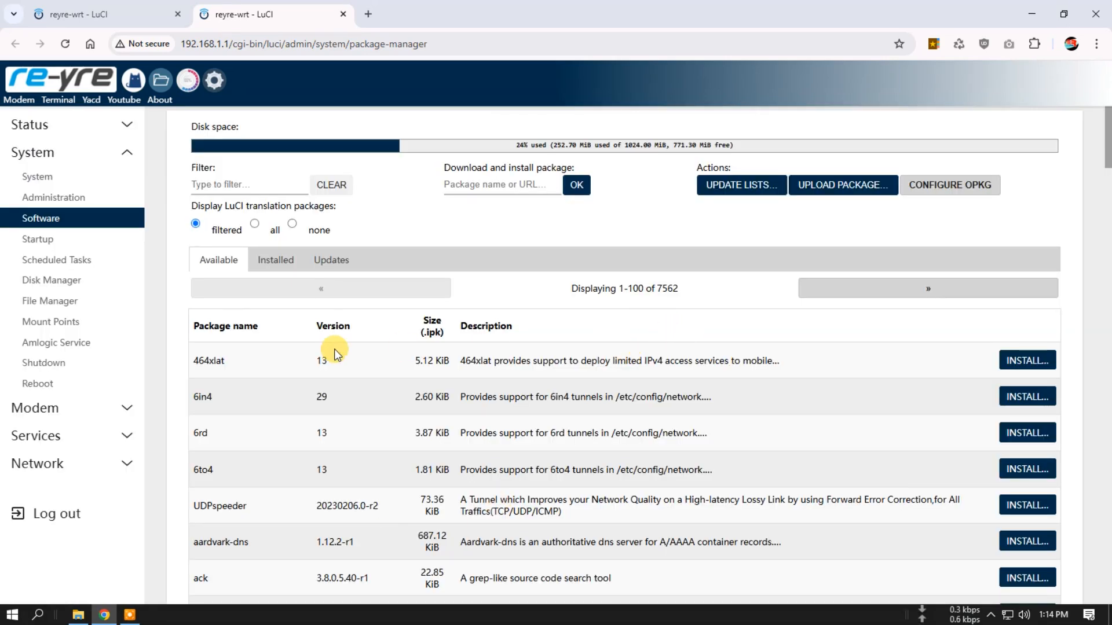
# - Reopen the OPKG configuration, recheck the architecture in the openwrt_routing feed URL, and close it without saving
pyautogui.click(989, 187)
pyautogui.scroll(-2, 634, 479)
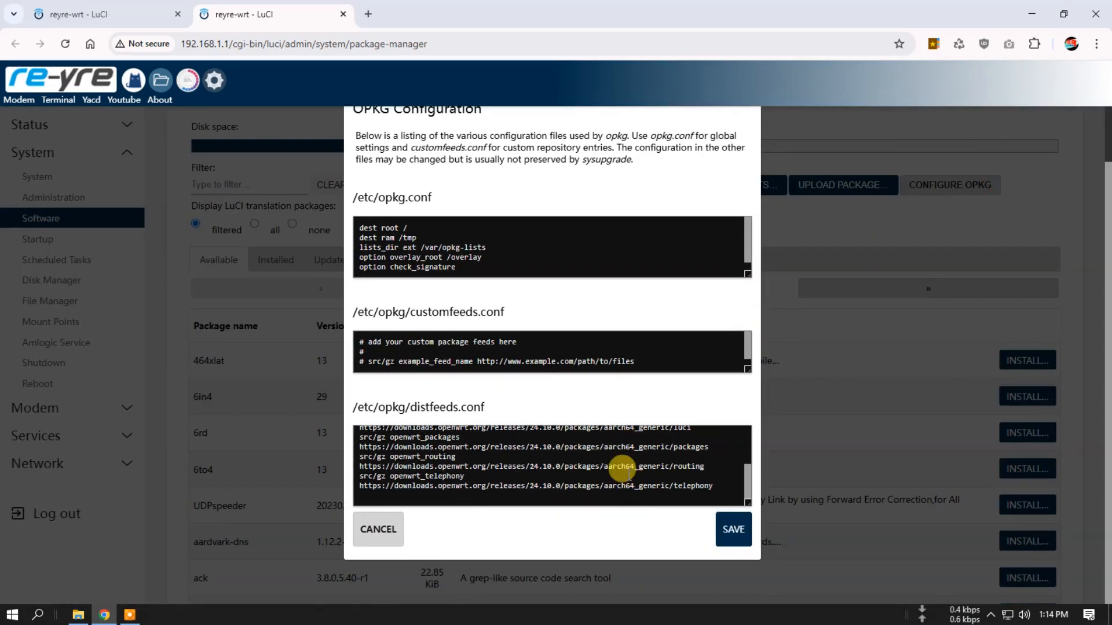
pyautogui.moveTo(604, 462); pyautogui.dragTo(659, 463)
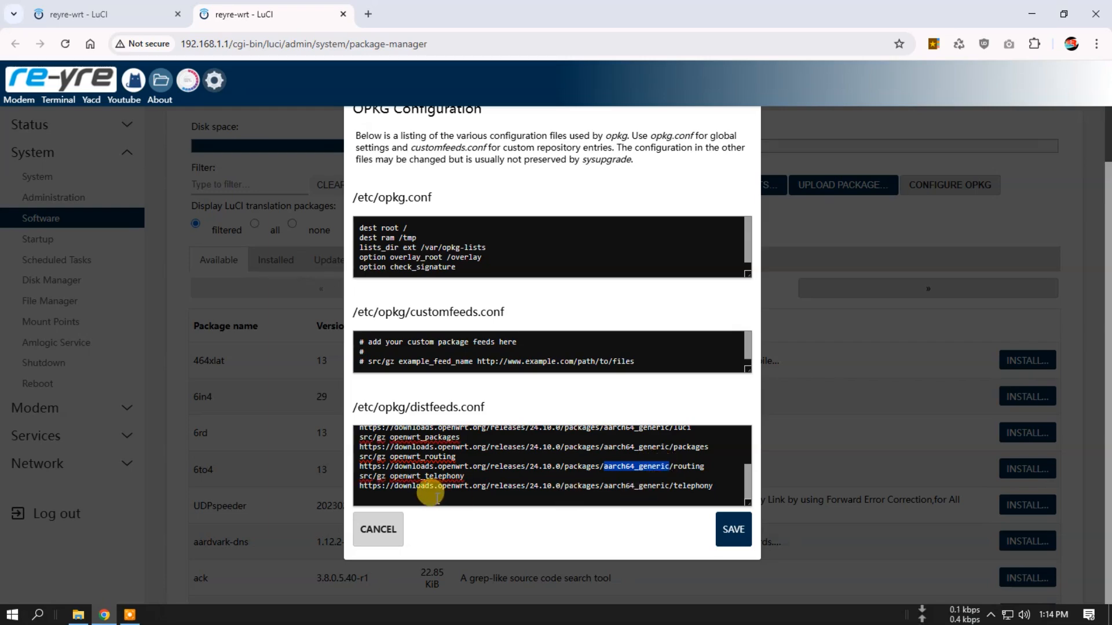
pyautogui.click(377, 544)
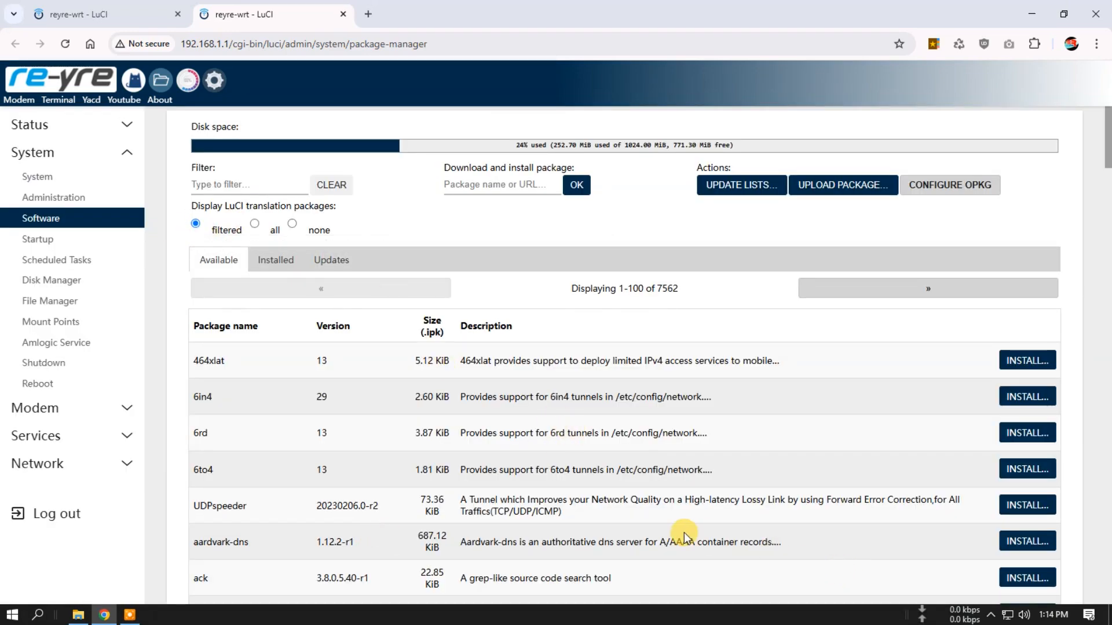
pyautogui.scroll(-3, 683, 532)
pyautogui.scroll(-4, 683, 533)
pyautogui.scroll(-2, 579, 227)
pyautogui.scroll(10, 577, 364)
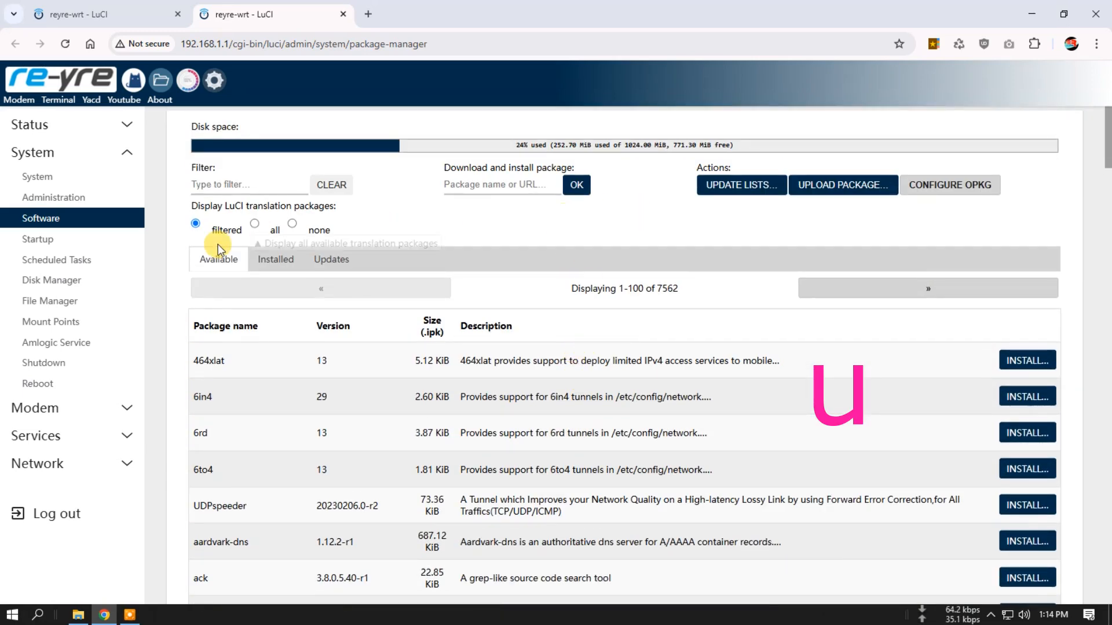
pyautogui.click(159, 273)
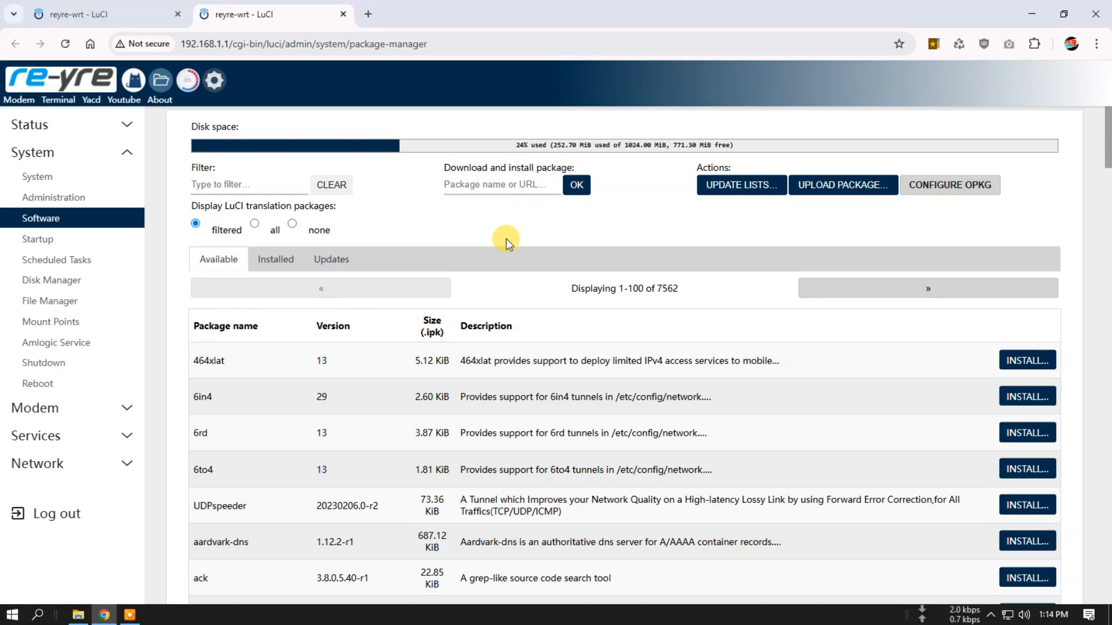
pyautogui.click(168, 354)
pyautogui.scroll(-15, 168, 370)
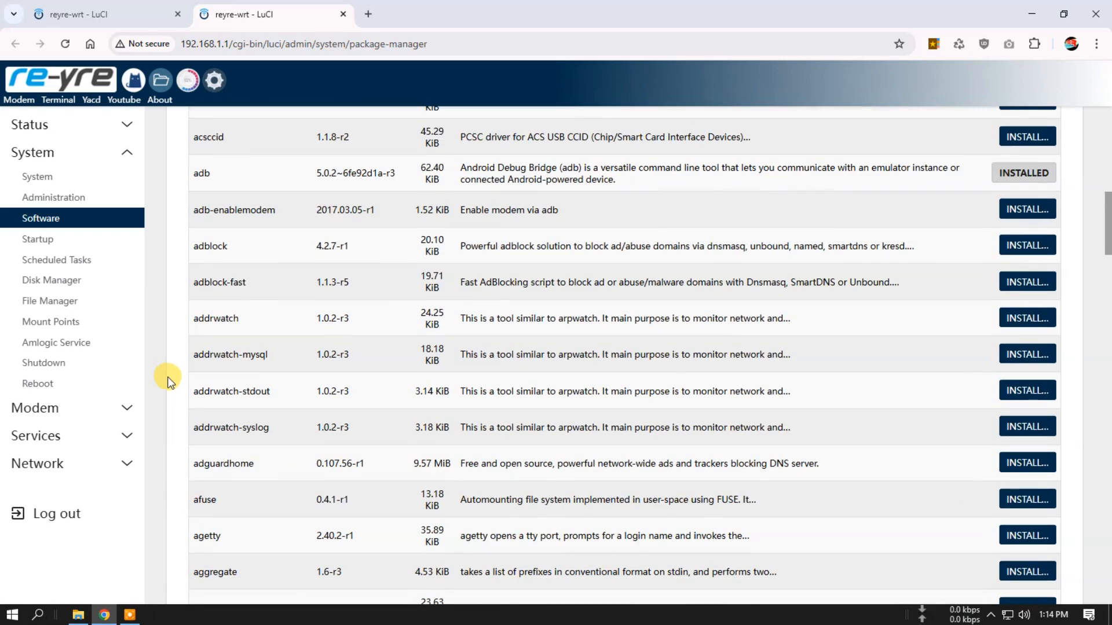
pyautogui.scroll(-5, 168, 380)
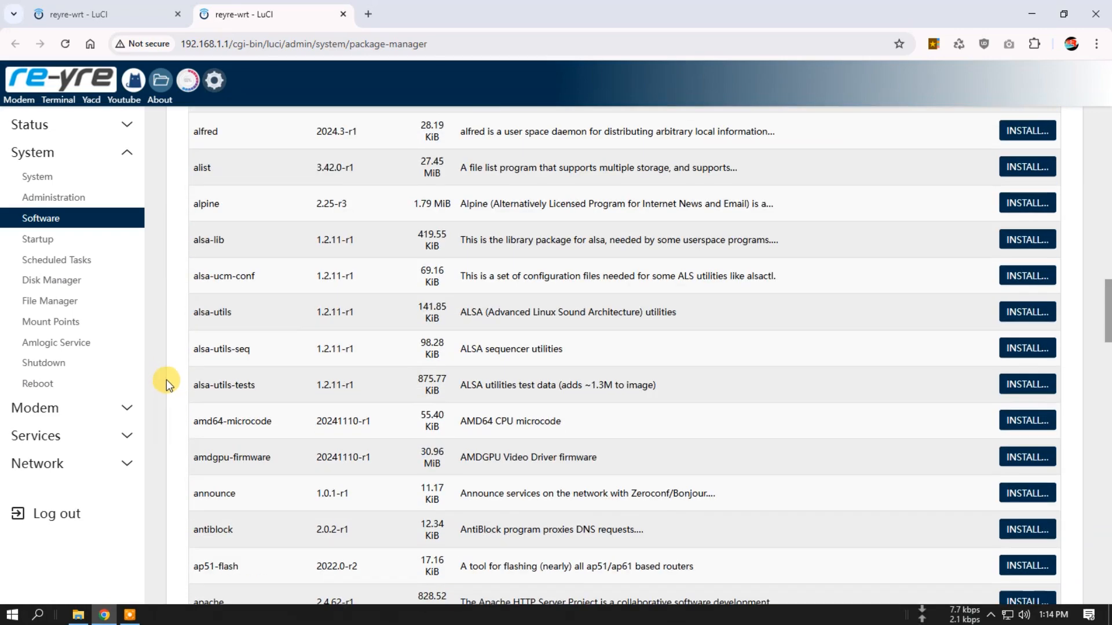
# - Close the package manager's browser tab, install the uploaded packages in the terminal with opkg install *.ipk, and review the conffile message
pyautogui.click(61, 92)
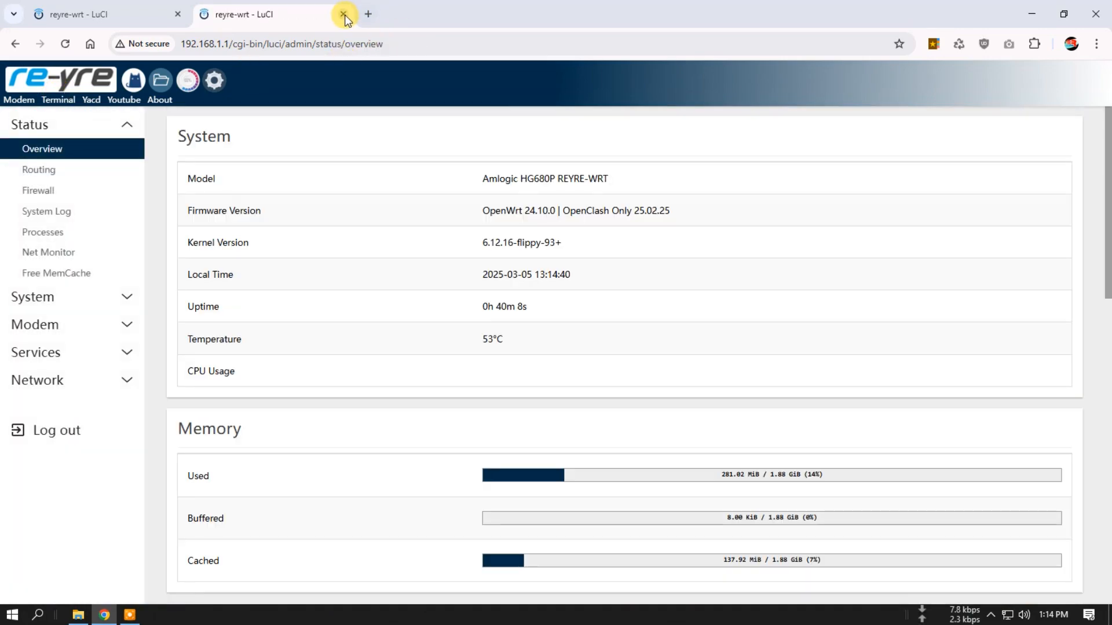
pyautogui.click(344, 14)
pyautogui.click(291, 454)
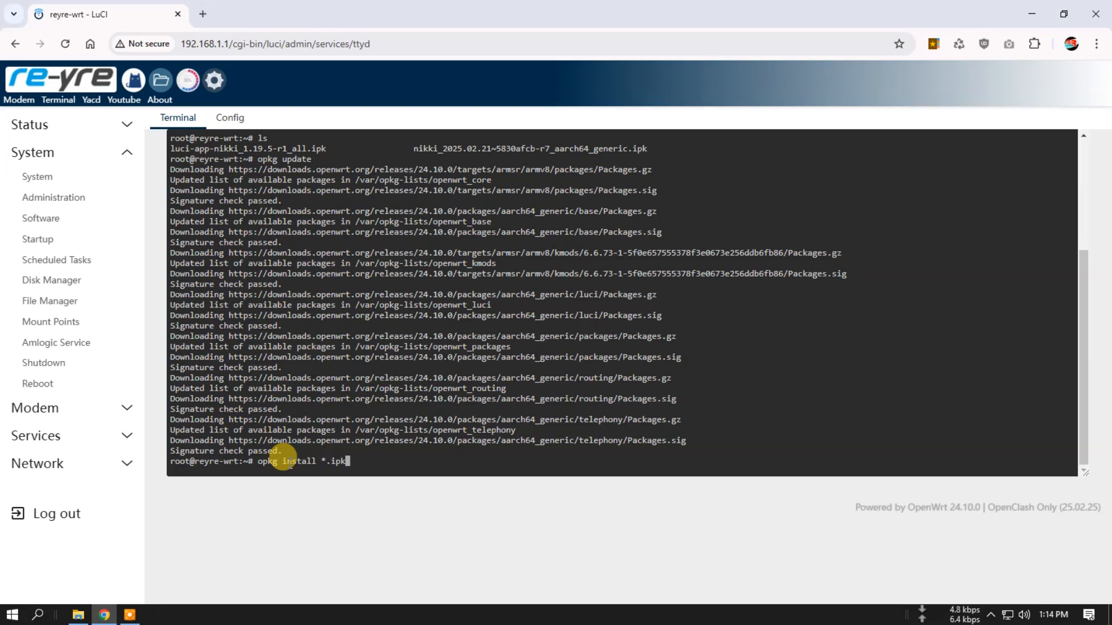
pyautogui.press('Return')
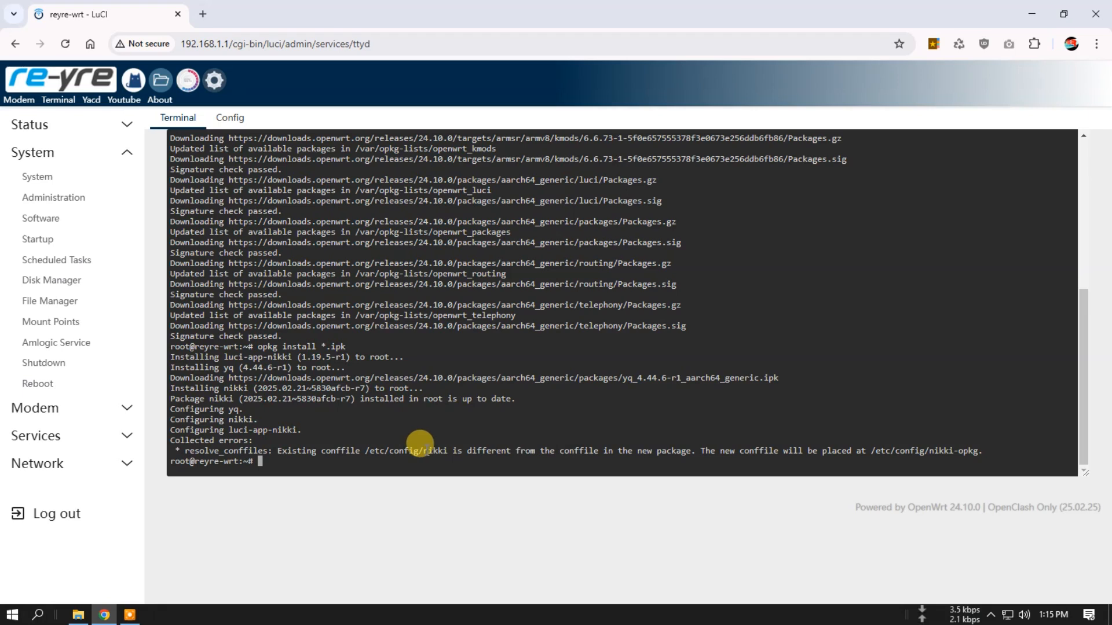
pyautogui.moveTo(421, 445)
pyautogui.mouseDown()
pyautogui.moveTo(516, 441)
pyautogui.moveTo(438, 447)
pyautogui.mouseUp()
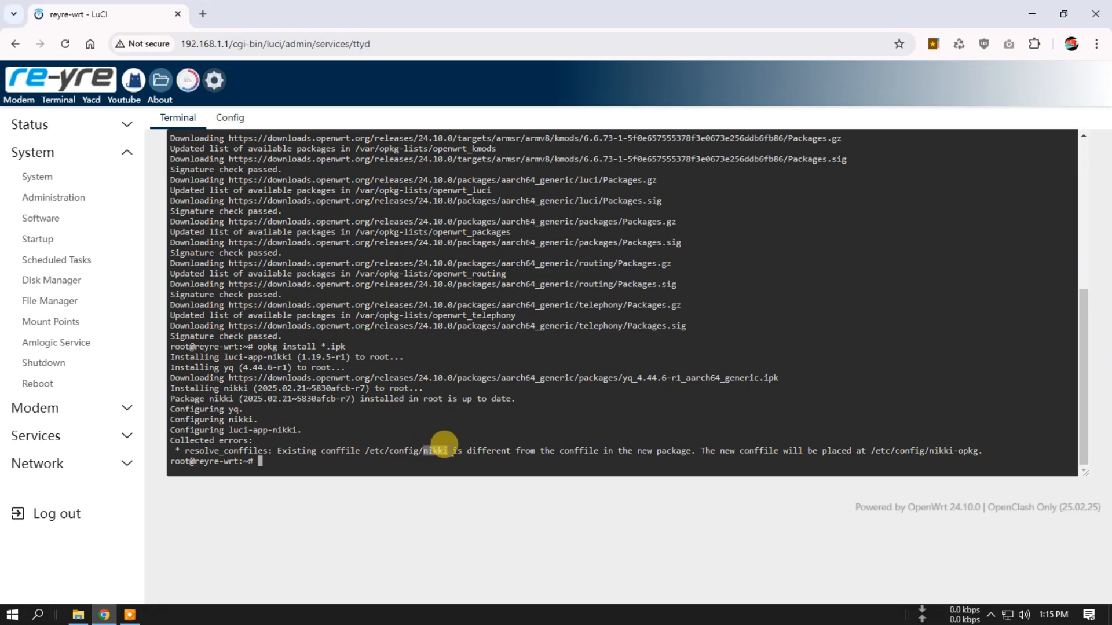
pyautogui.click(79, 614)
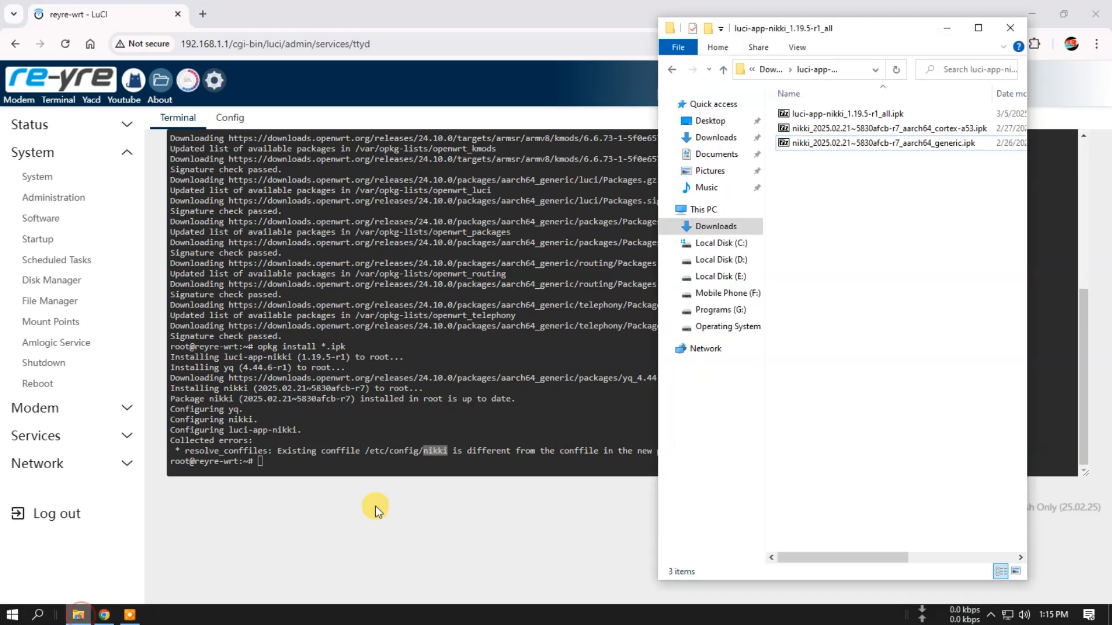
pyautogui.click(725, 69)
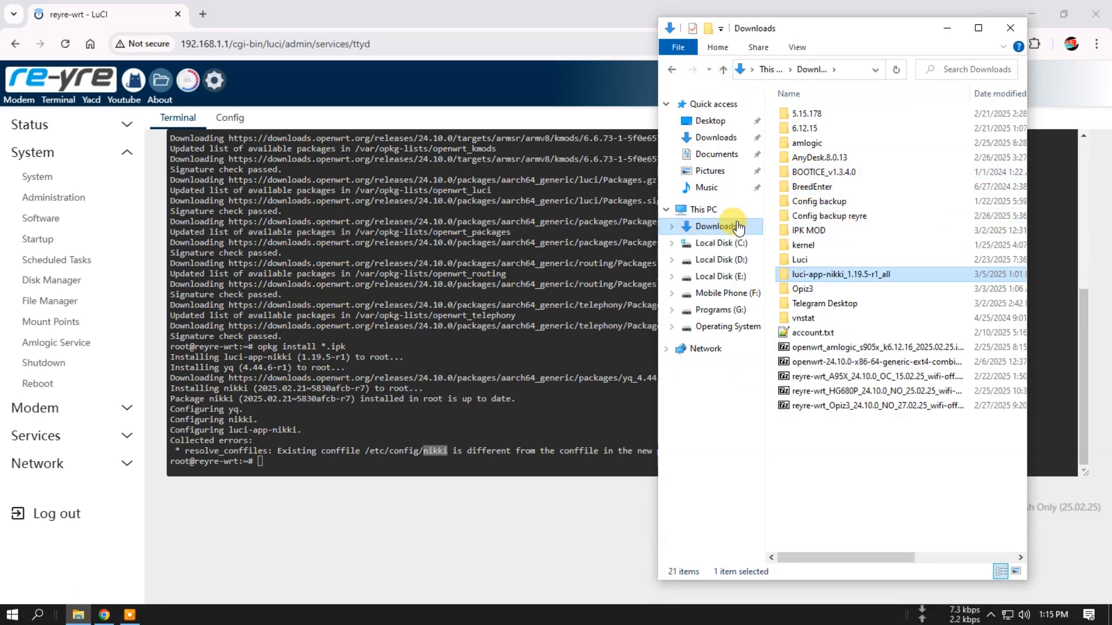
pyautogui.click(716, 137)
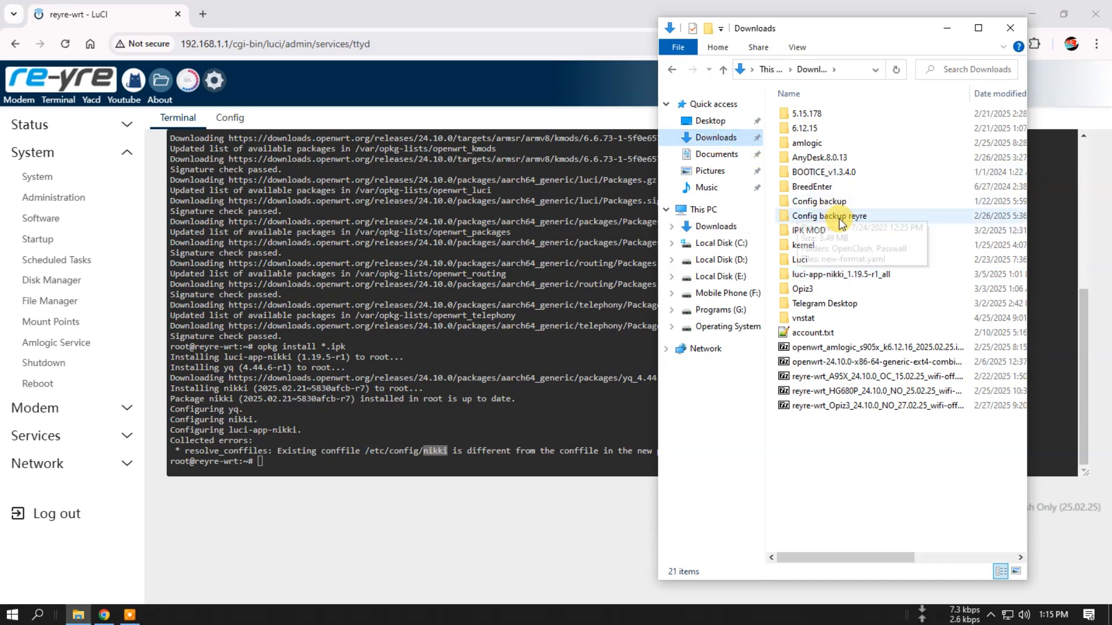
pyautogui.click(947, 27)
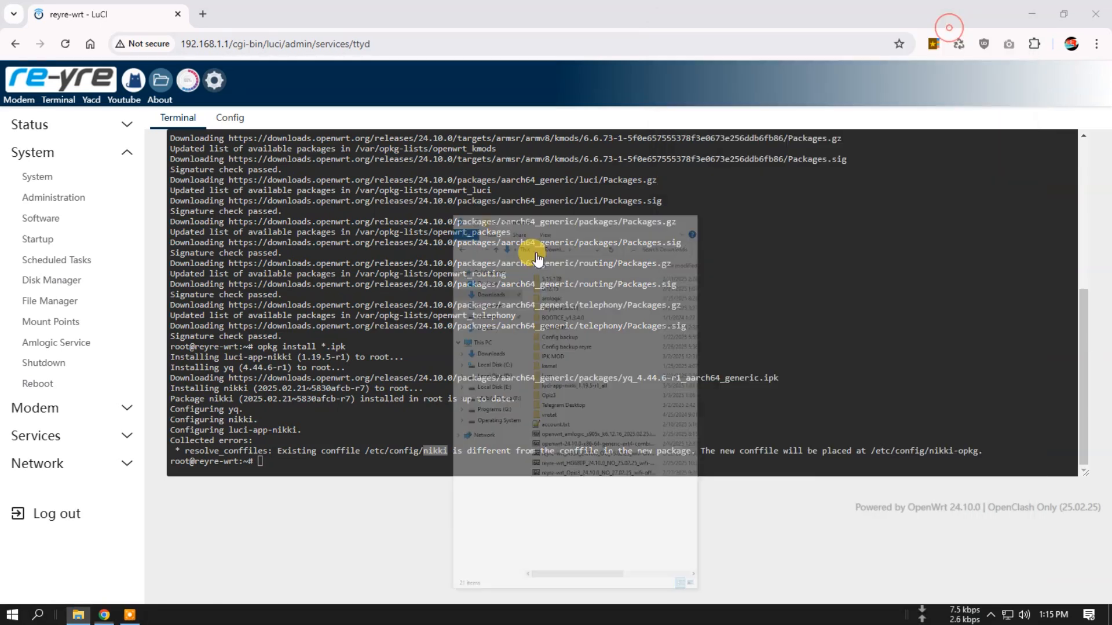
# - Open the router's File Manager in a new browser tab and go to the etc/config folder
pyautogui.rightClick(161, 89)
pyautogui.click(204, 101)
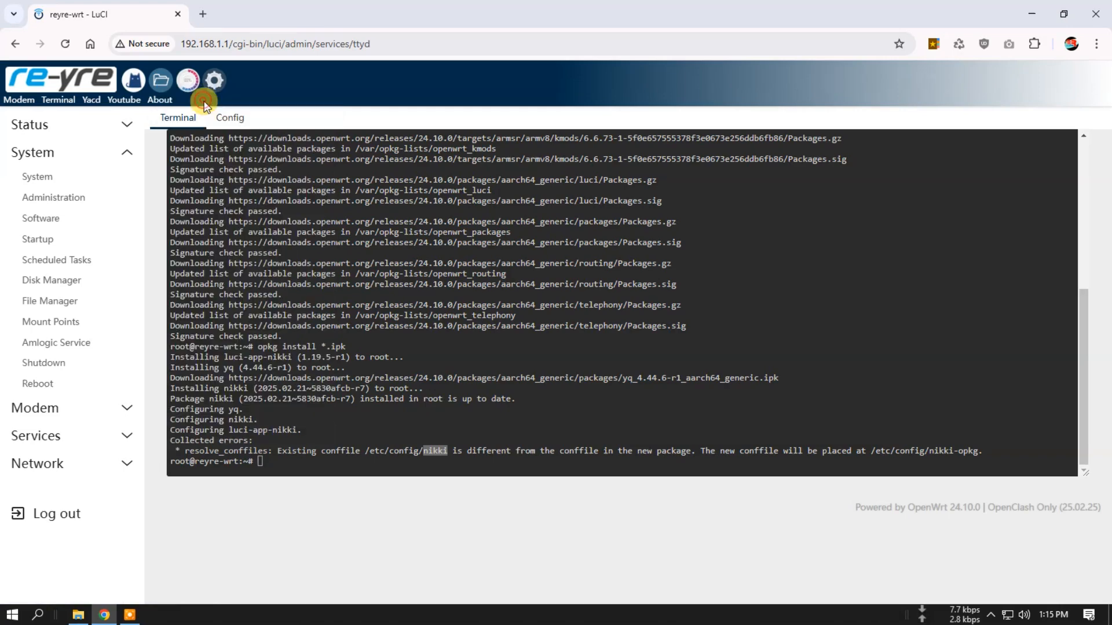
pyautogui.click(220, 13)
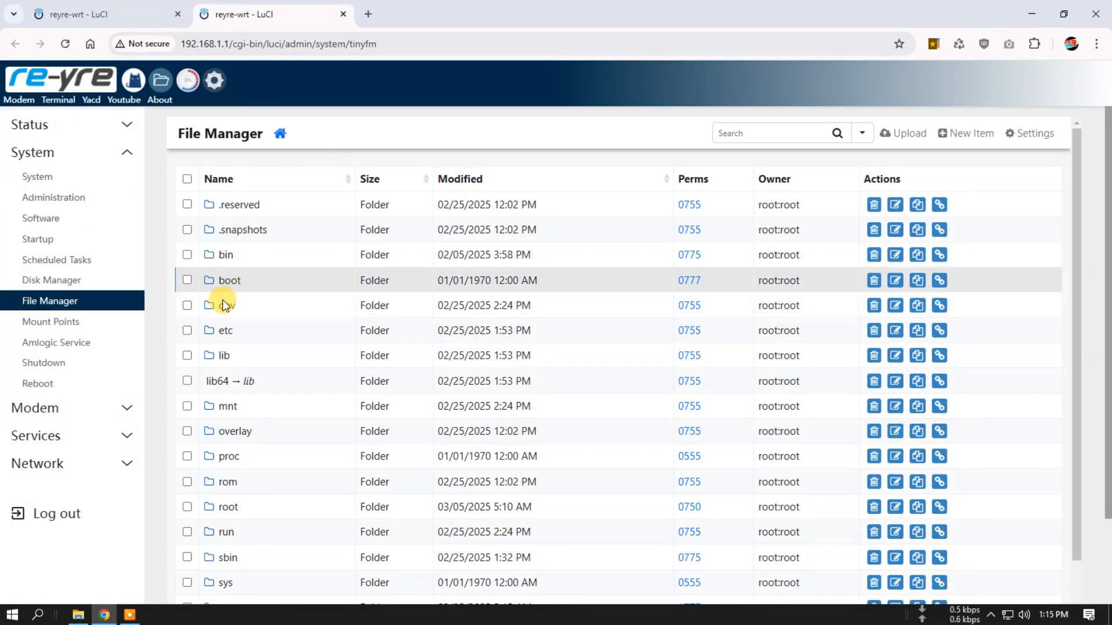
pyautogui.click(223, 330)
pyautogui.click(233, 305)
pyautogui.scroll(-5, 367, 326)
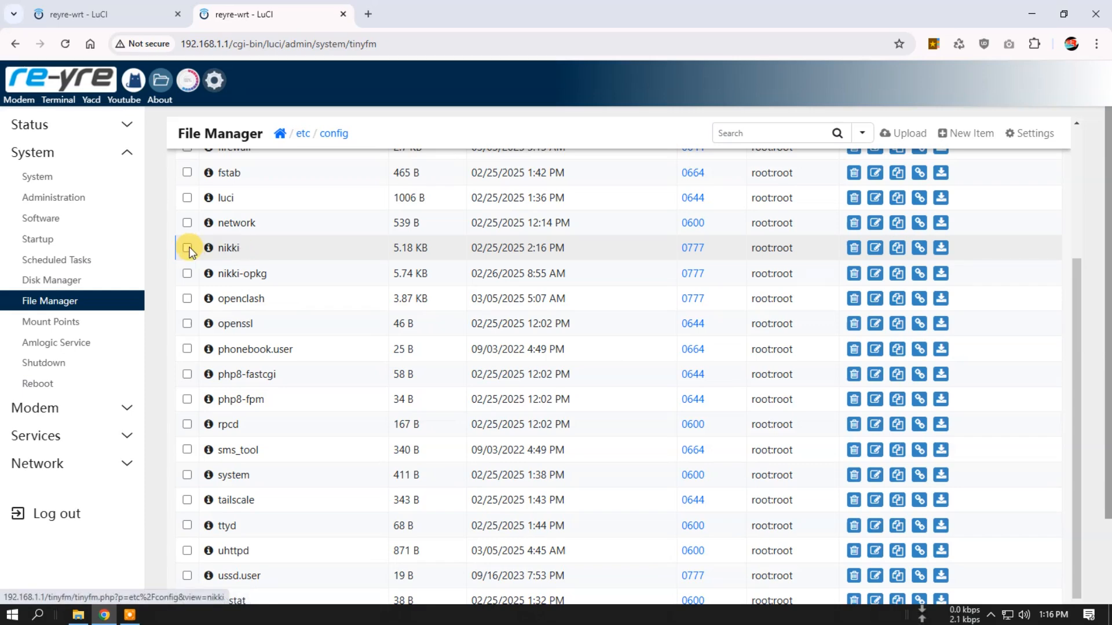
# - Delete the nikki-opkg file from etc/config and confirm the deletion
pyautogui.click(187, 273)
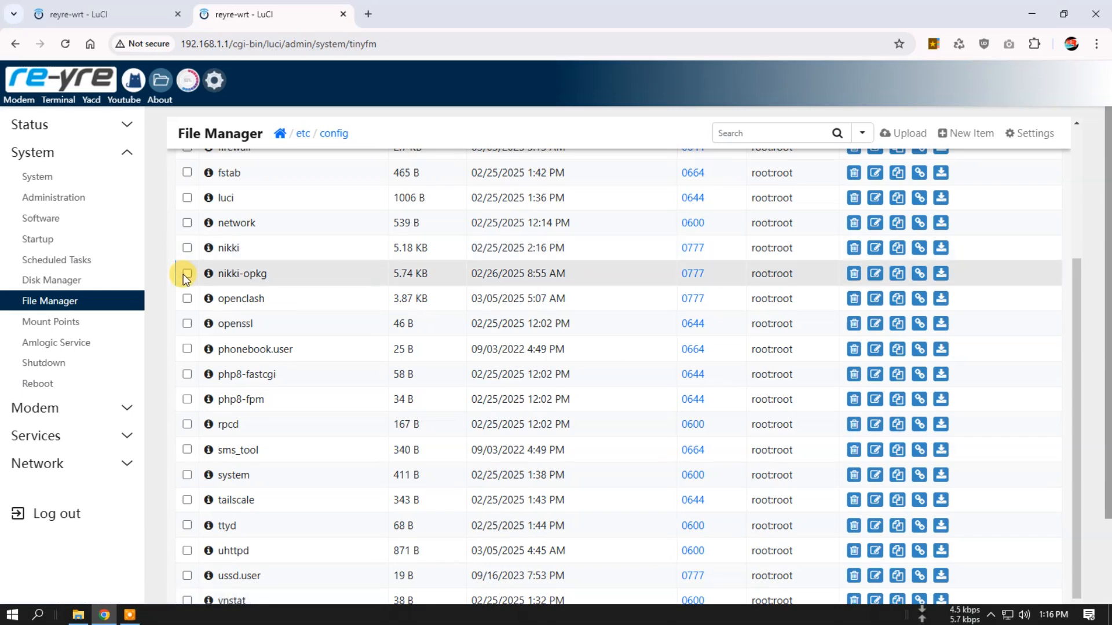
pyautogui.click(855, 273)
pyautogui.click(716, 228)
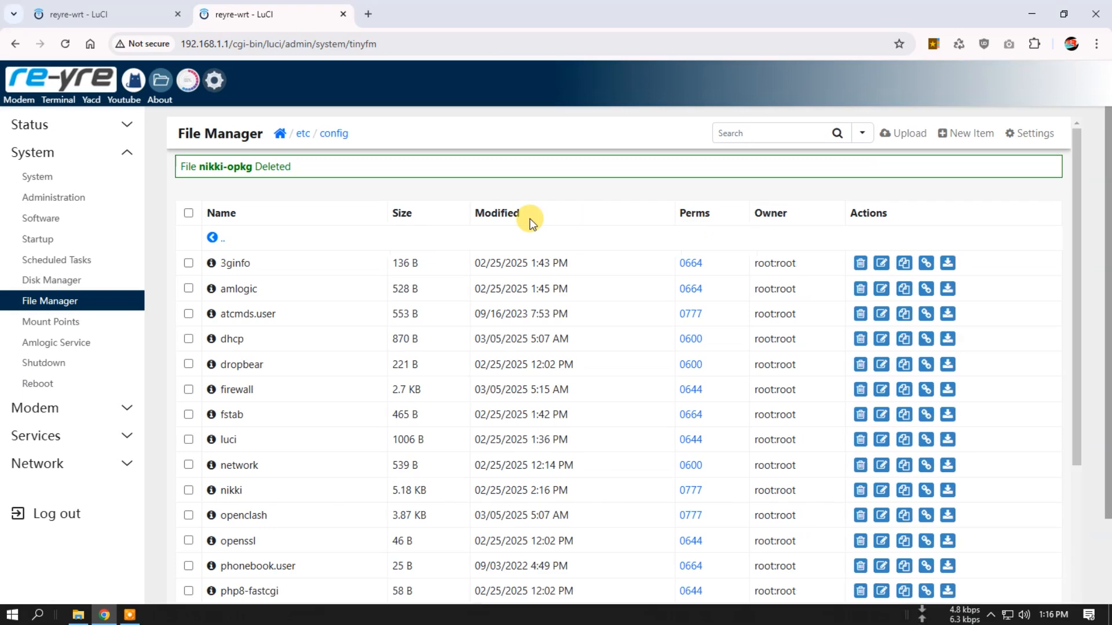
# - Return to the terminal's browser tab and review the conffile message about /etc/config/nikki
pyautogui.click(144, 23)
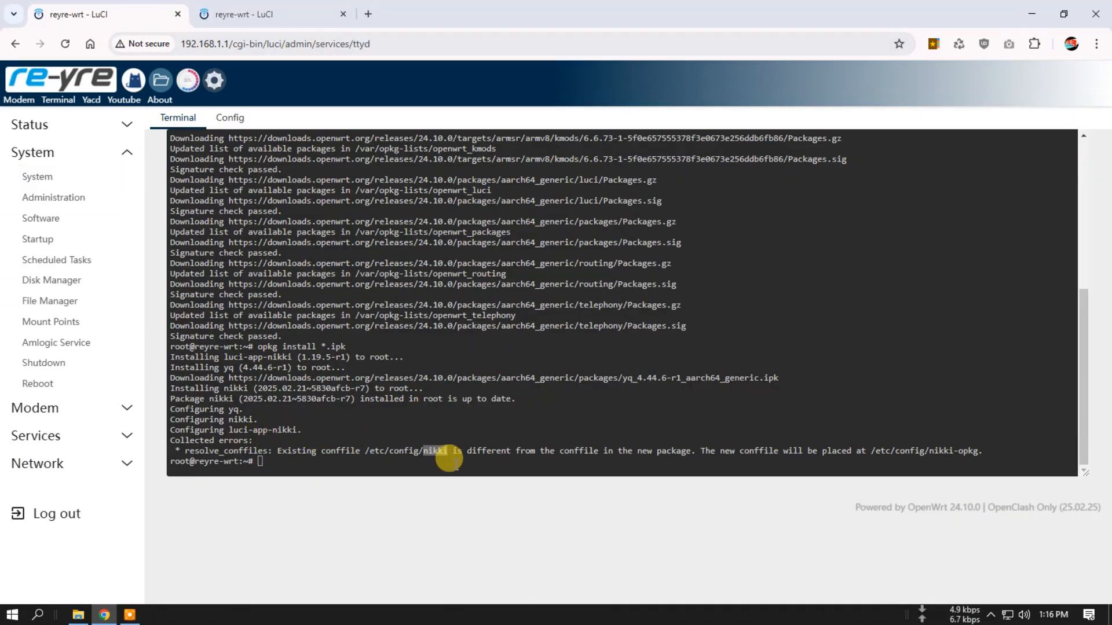
pyautogui.moveTo(185, 451); pyautogui.dragTo(471, 450)
pyautogui.click(433, 454)
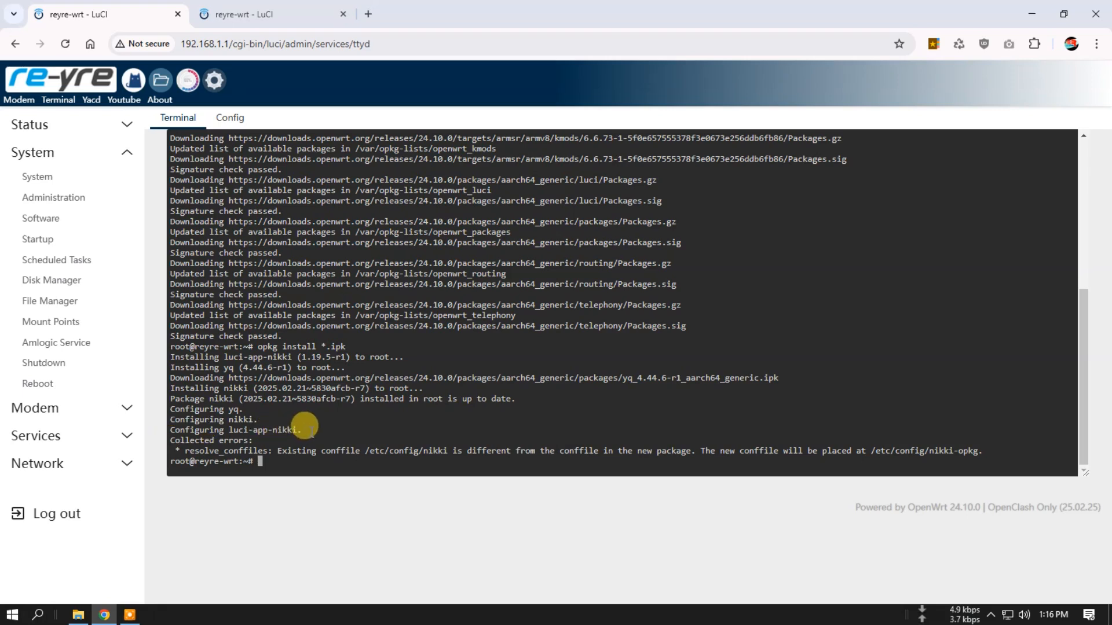
# - Open the router's status overview in a new browser tab and close the File Manager and terminal tabs
pyautogui.rightClick(56, 74)
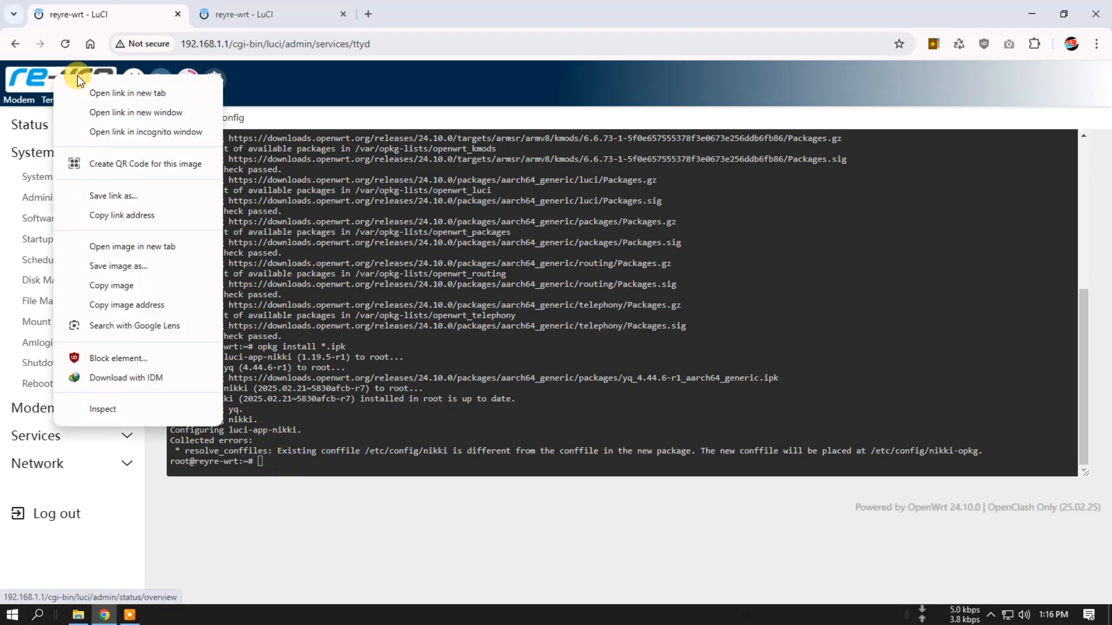
pyautogui.click(92, 93)
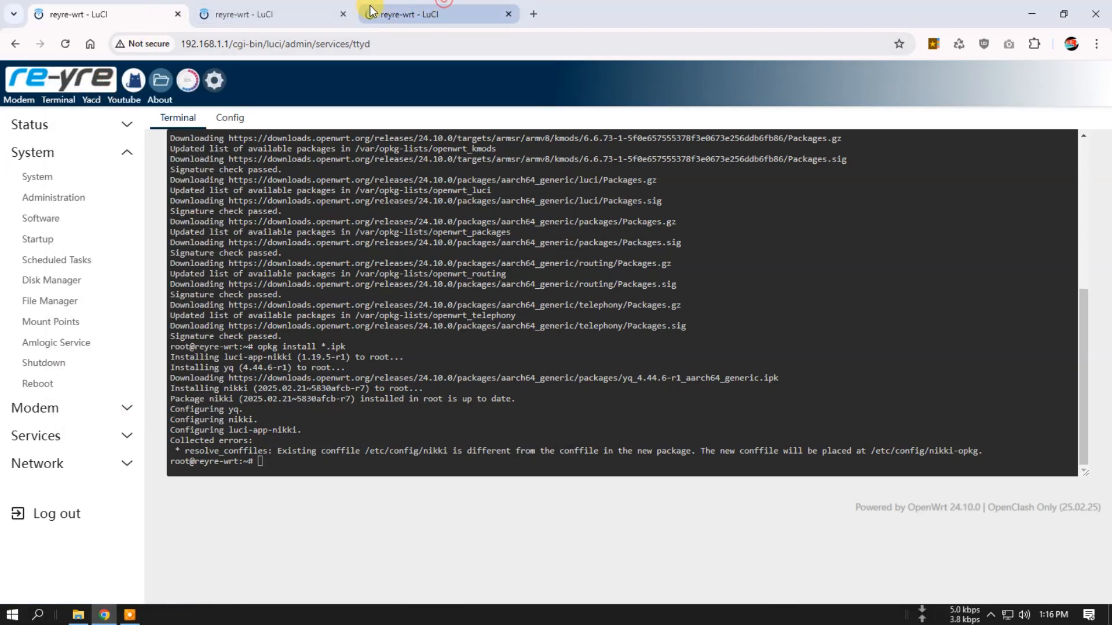
pyautogui.click(398, 9)
pyautogui.click(340, 13)
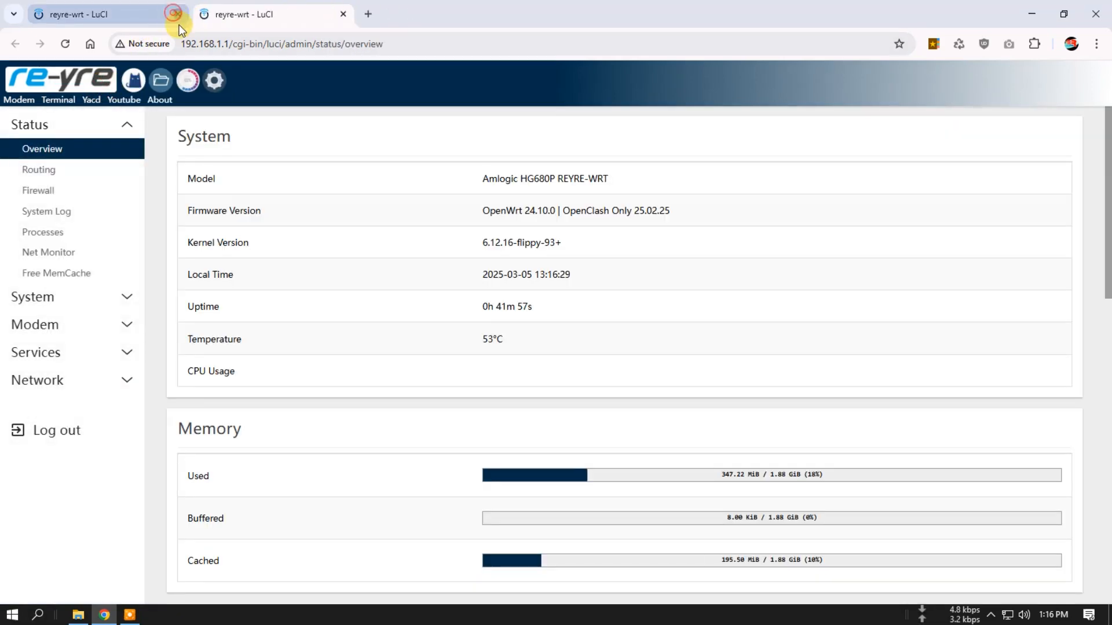
pyautogui.click(174, 16)
pyautogui.click(616, 128)
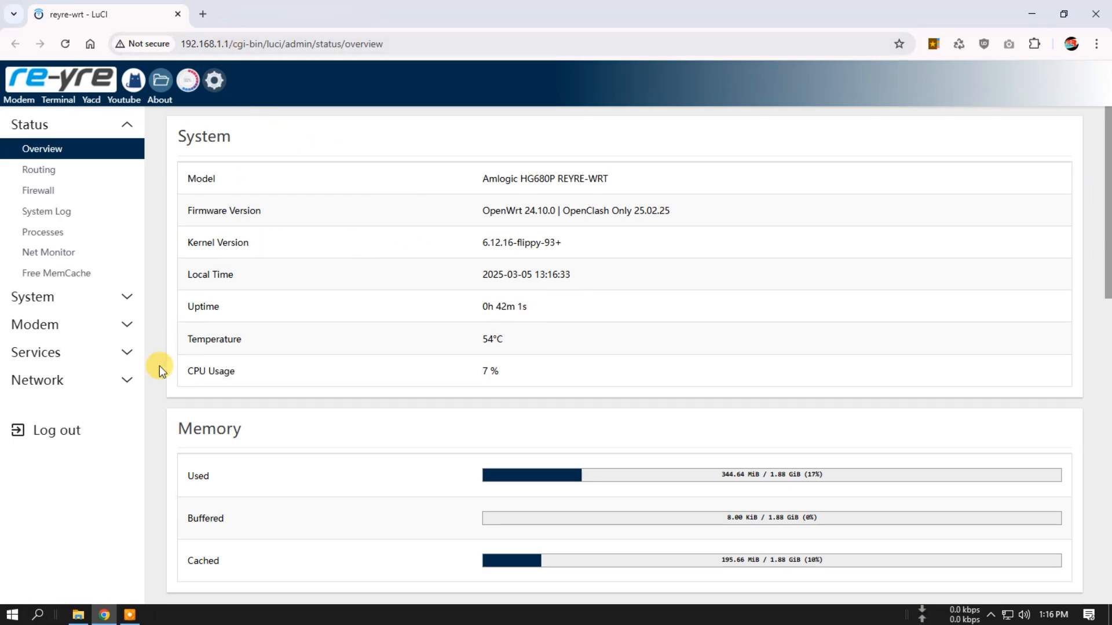
# - Open the Nikki service page and review its status and app configuration
pyautogui.click(74, 352)
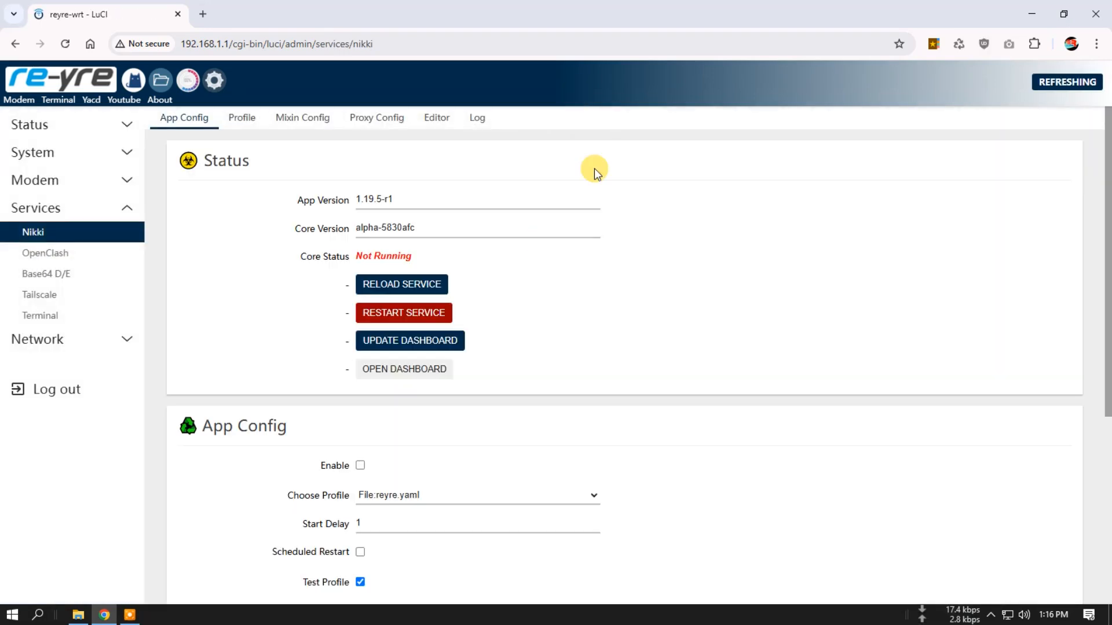
pyautogui.scroll(-1, 507, 509)
pyautogui.scroll(-4, 507, 509)
pyautogui.scroll(5, 507, 510)
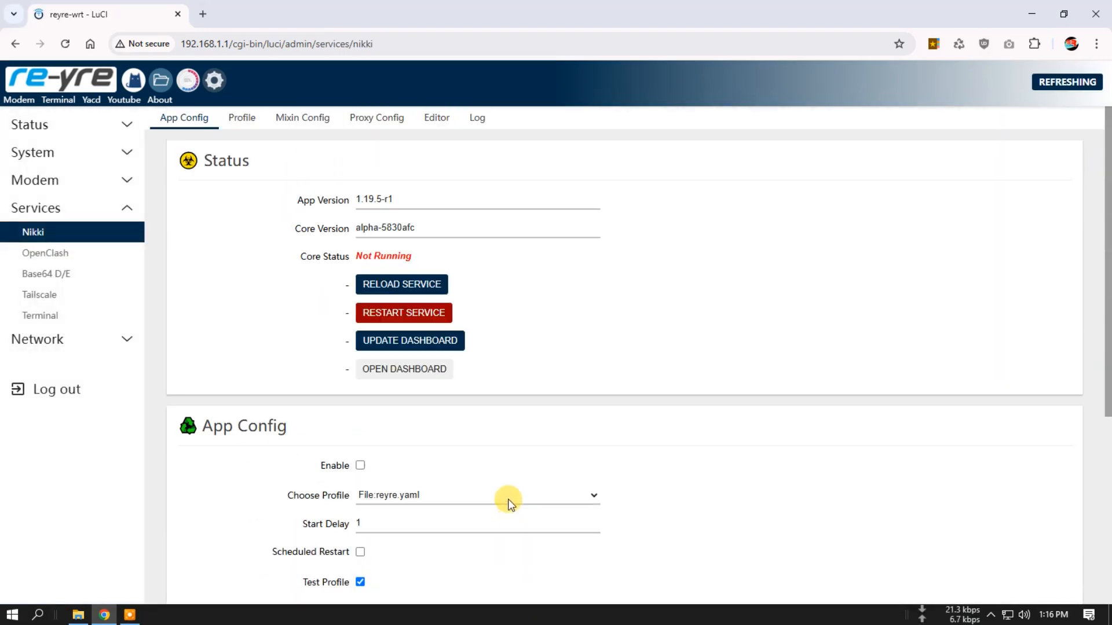
# - Look through Nikki's Log, Editor, Proxy Config, Mixin Config and Profile pages, and return to App Config
pyautogui.click(481, 118)
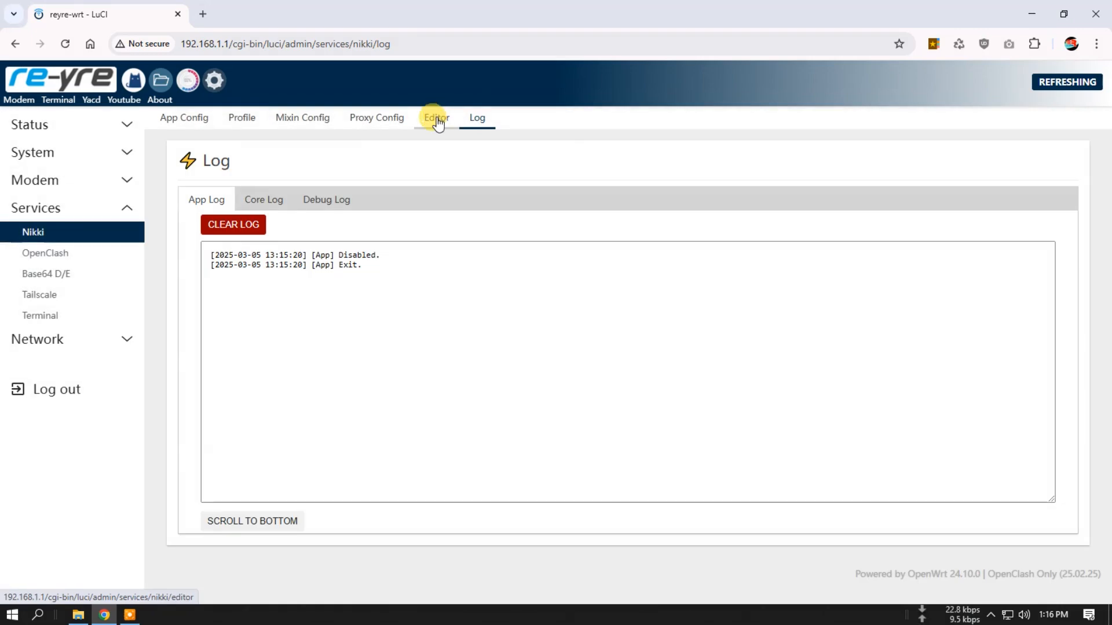
pyautogui.click(323, 200)
pyautogui.click(261, 201)
pyautogui.click(436, 118)
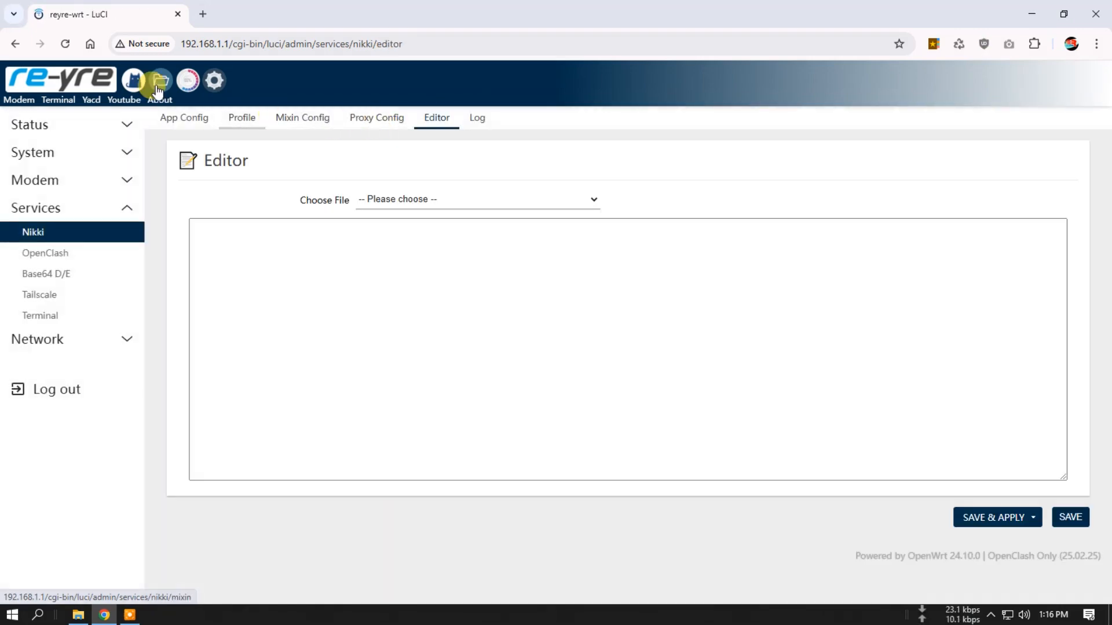
pyautogui.click(373, 117)
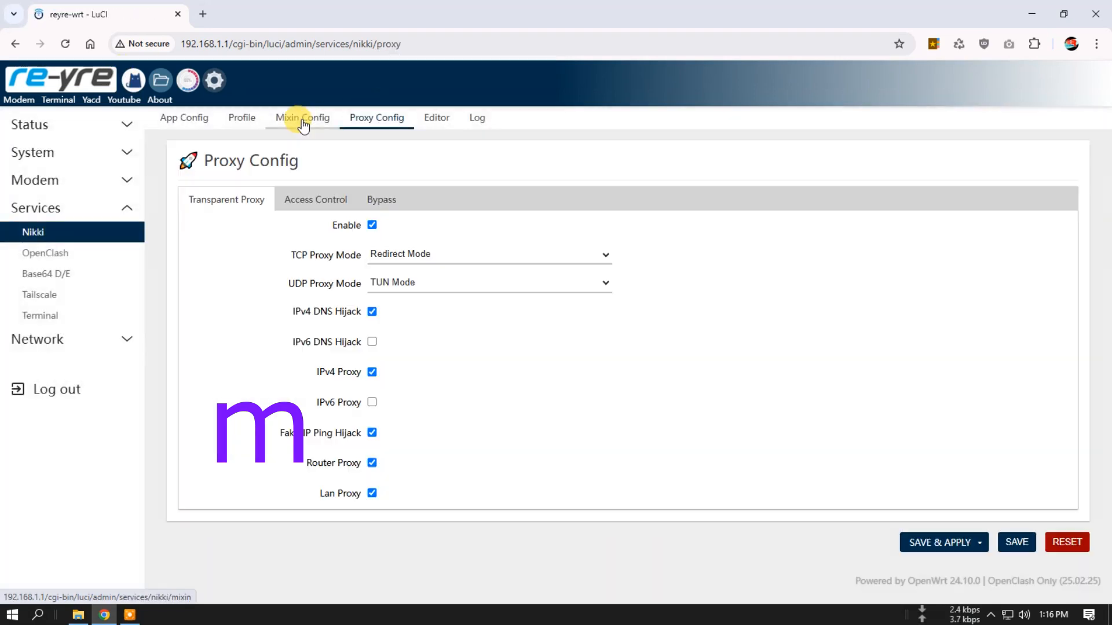
pyautogui.click(301, 120)
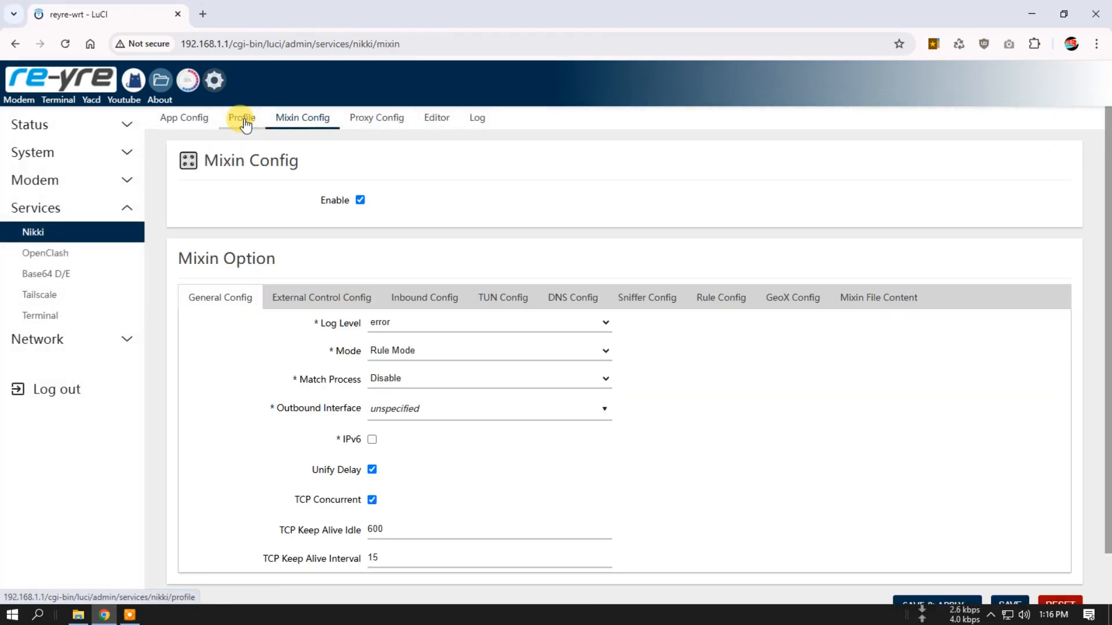
pyautogui.click(242, 119)
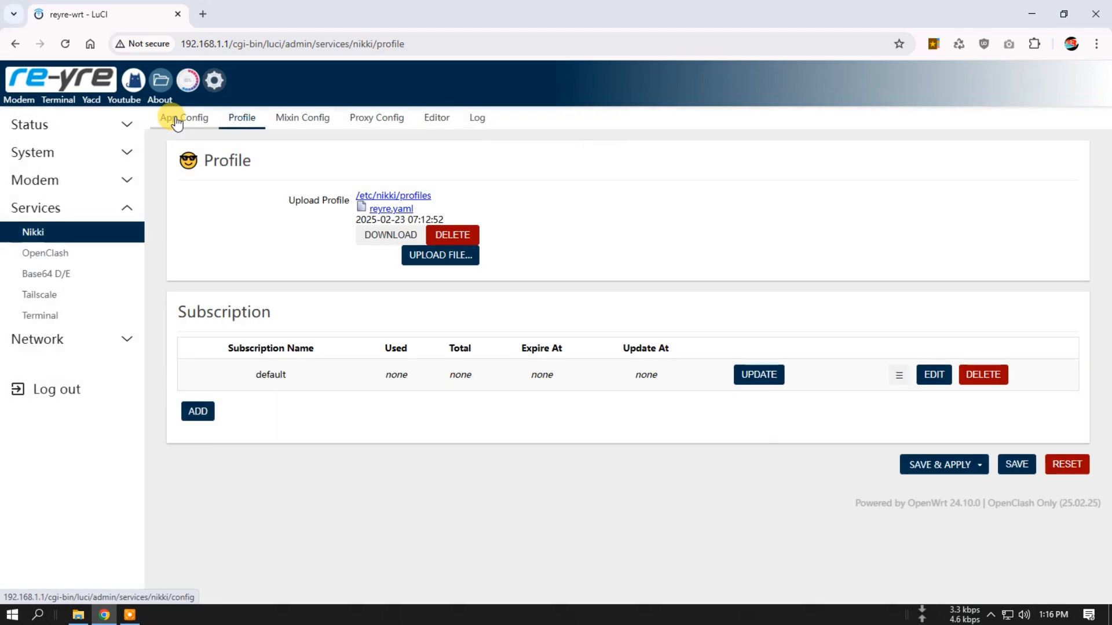
pyautogui.click(174, 116)
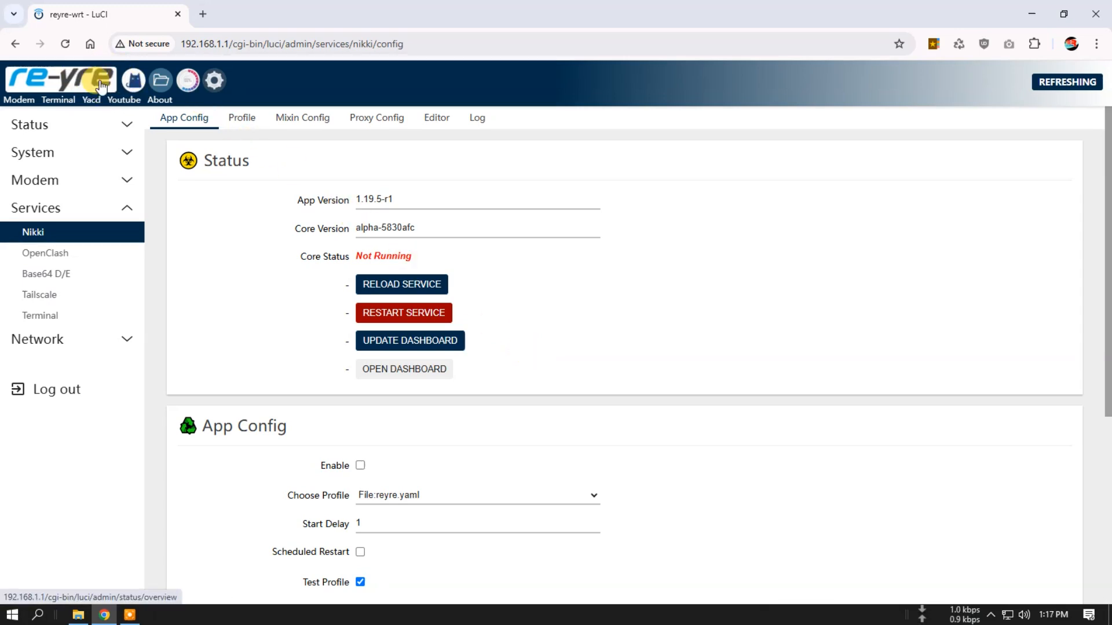
# - Open the File Manager and go to the folder usr/share/ucode/luci/template/themes/material
pyautogui.click(163, 81)
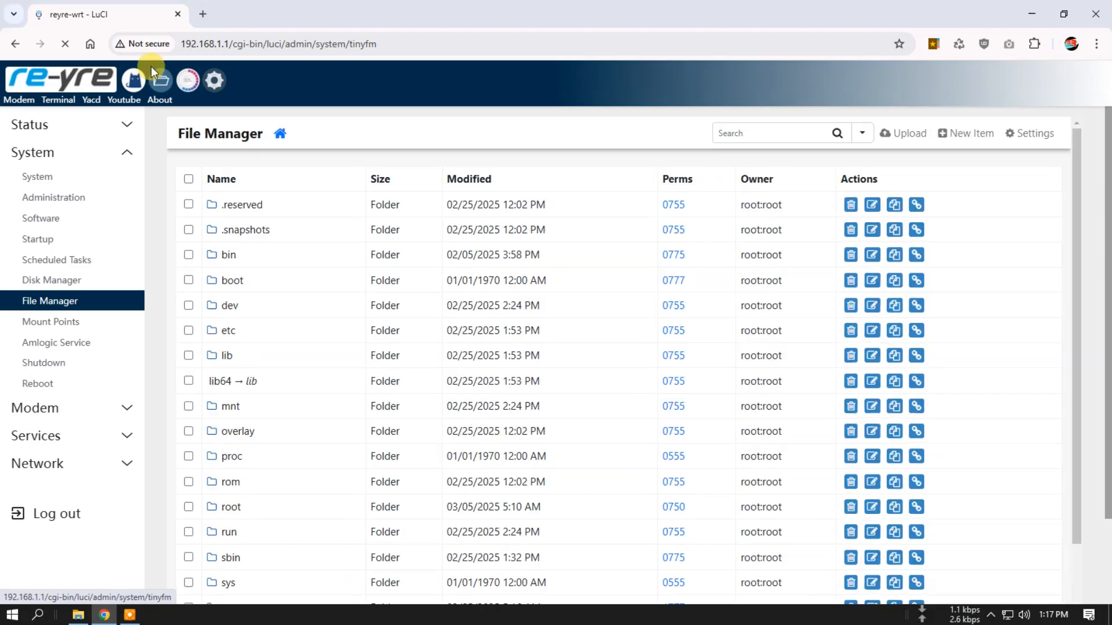
pyautogui.scroll(-2, 383, 416)
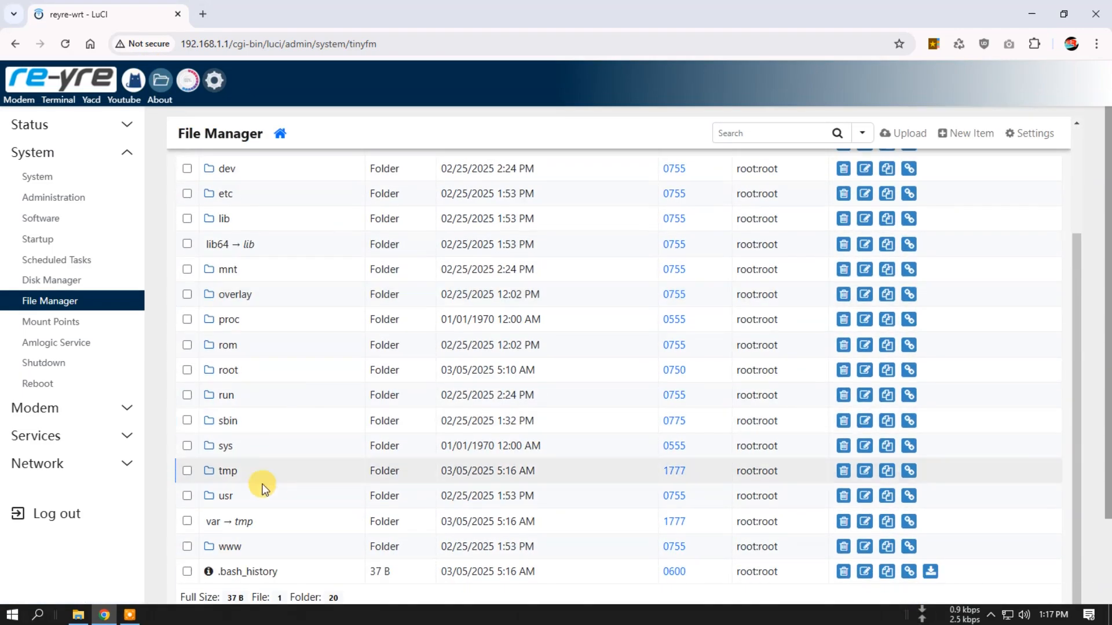
pyautogui.click(222, 497)
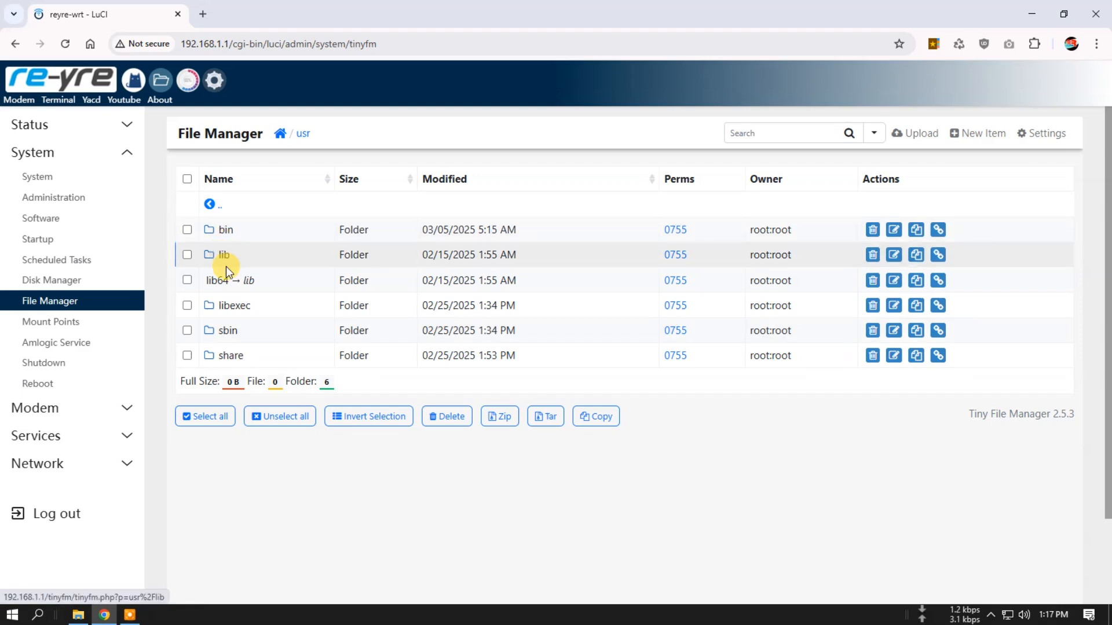
pyautogui.click(235, 355)
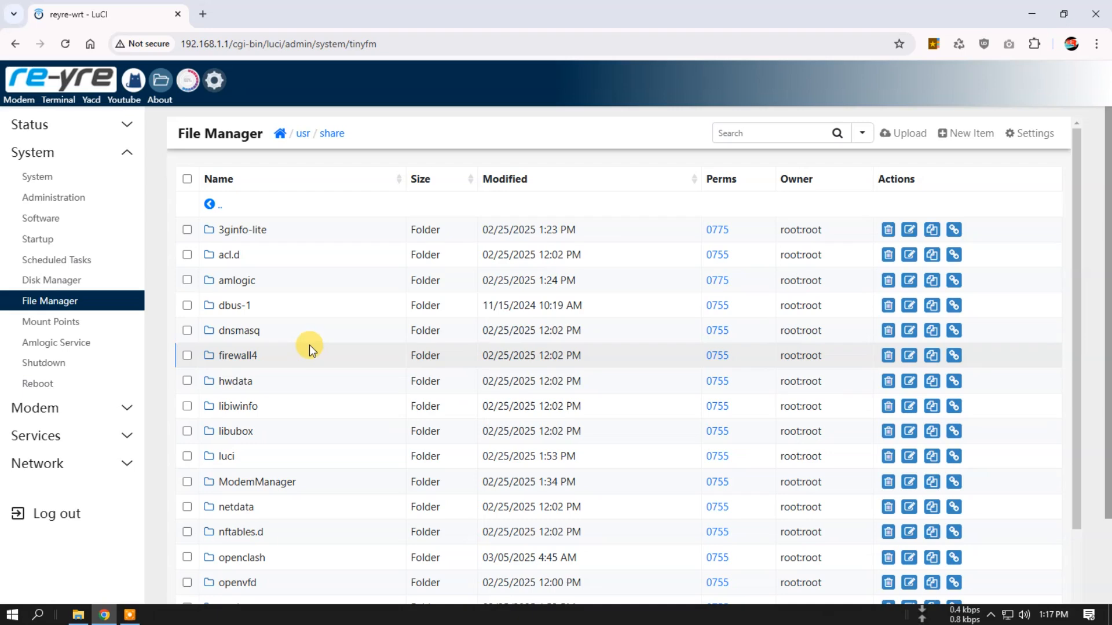
pyautogui.scroll(-1, 311, 355)
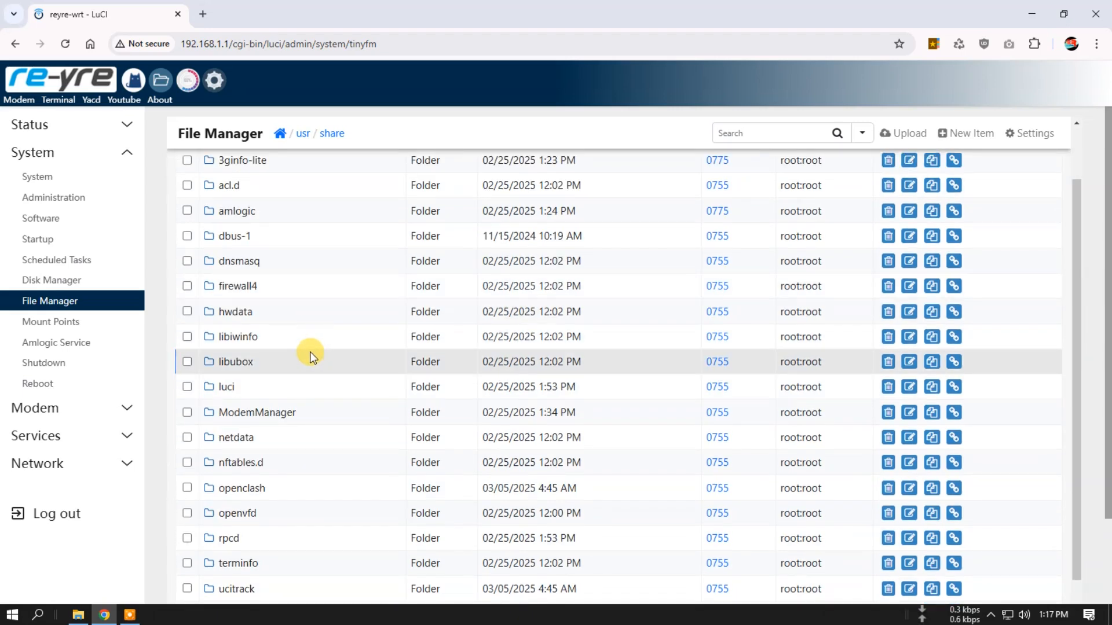
pyautogui.scroll(-2, 249, 388)
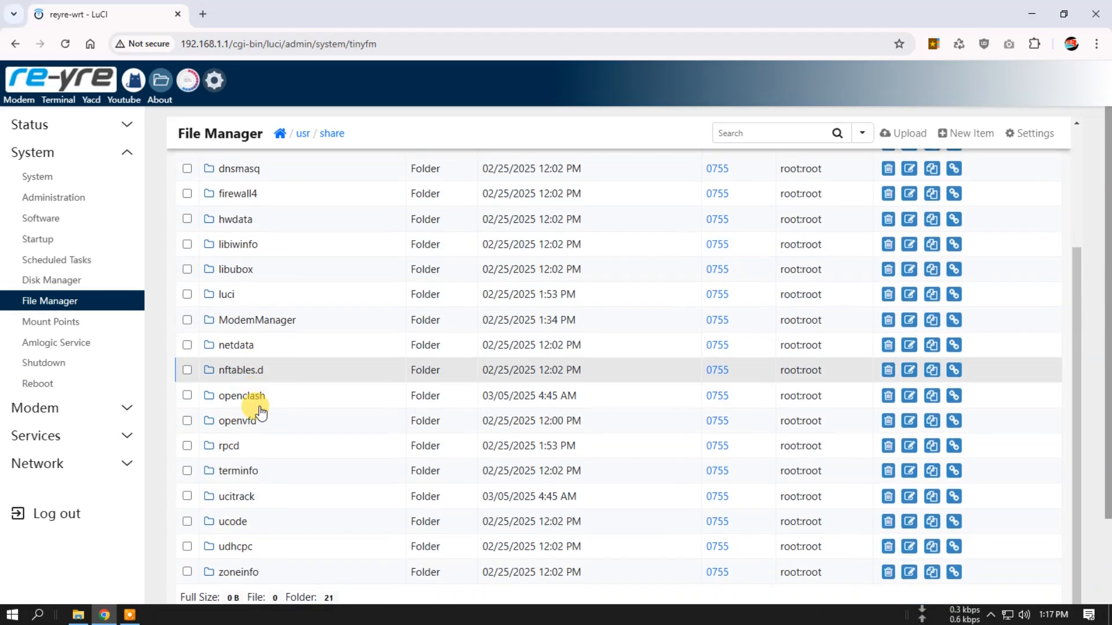
pyautogui.click(233, 523)
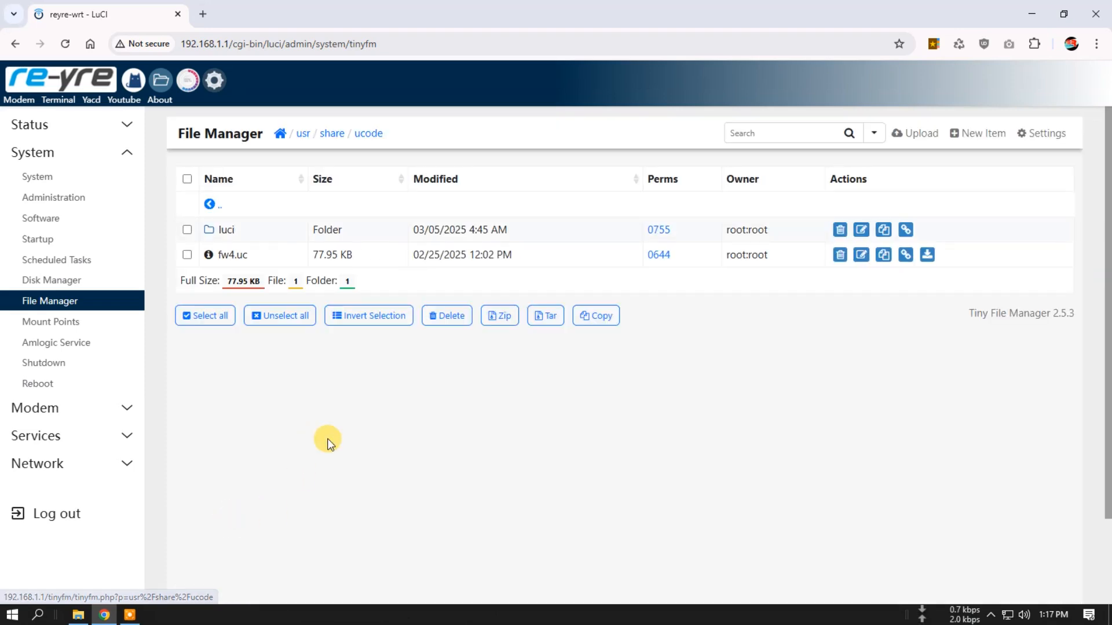
pyautogui.click(219, 231)
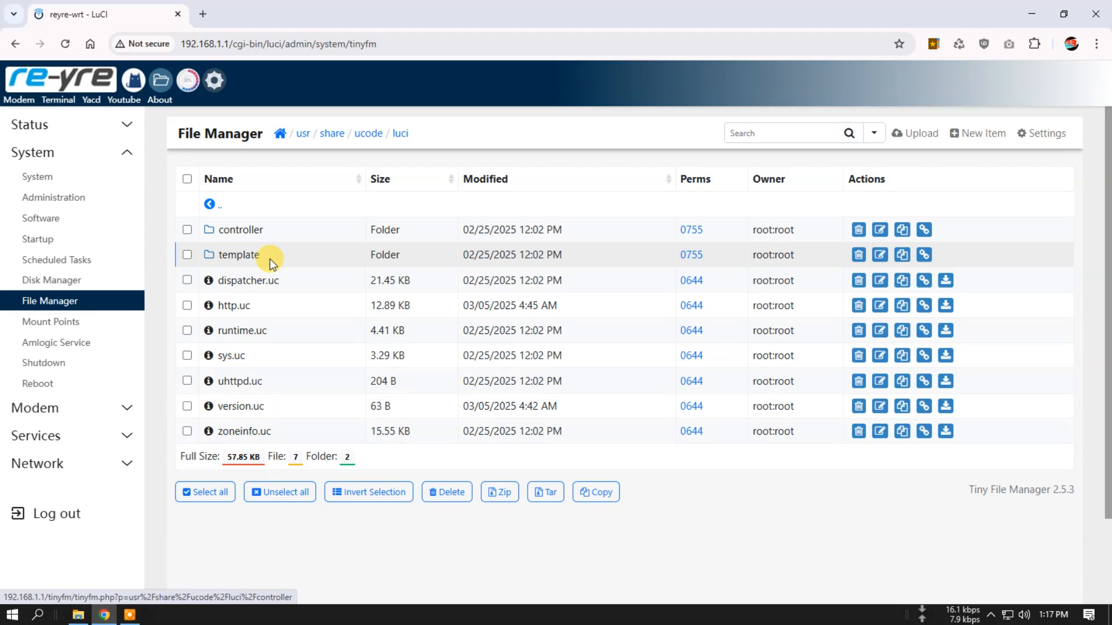
pyautogui.click(235, 258)
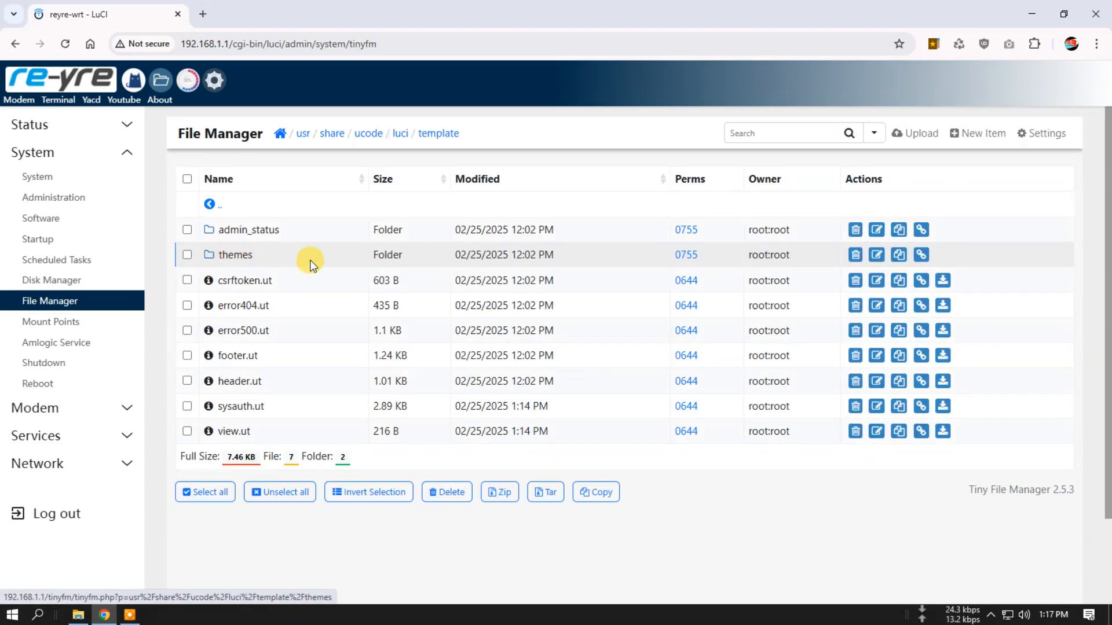
pyautogui.click(232, 261)
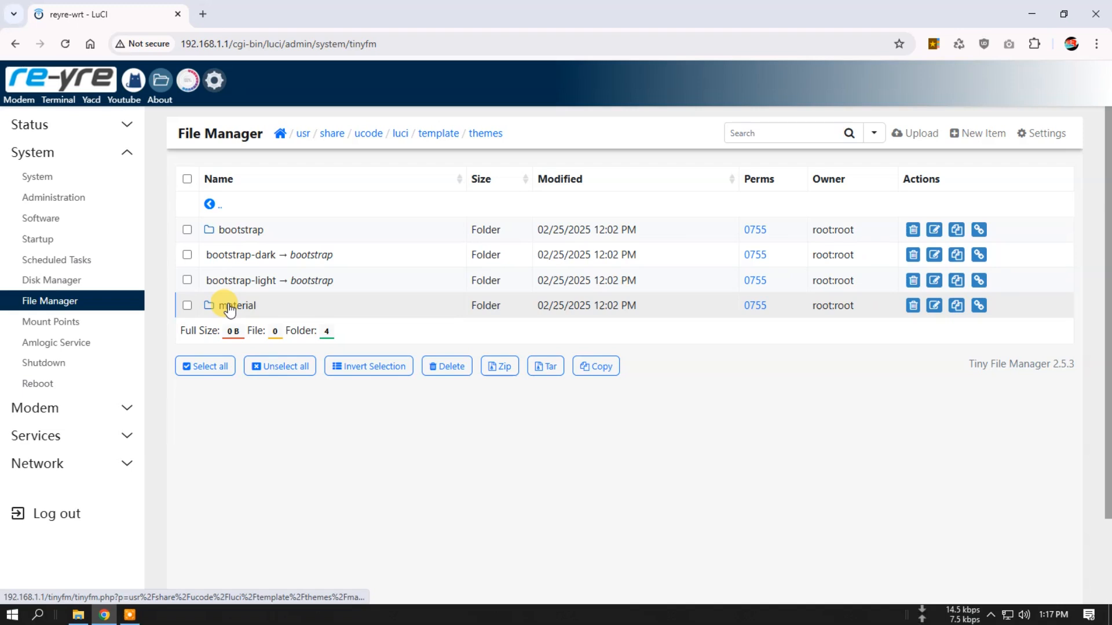
pyautogui.click(232, 313)
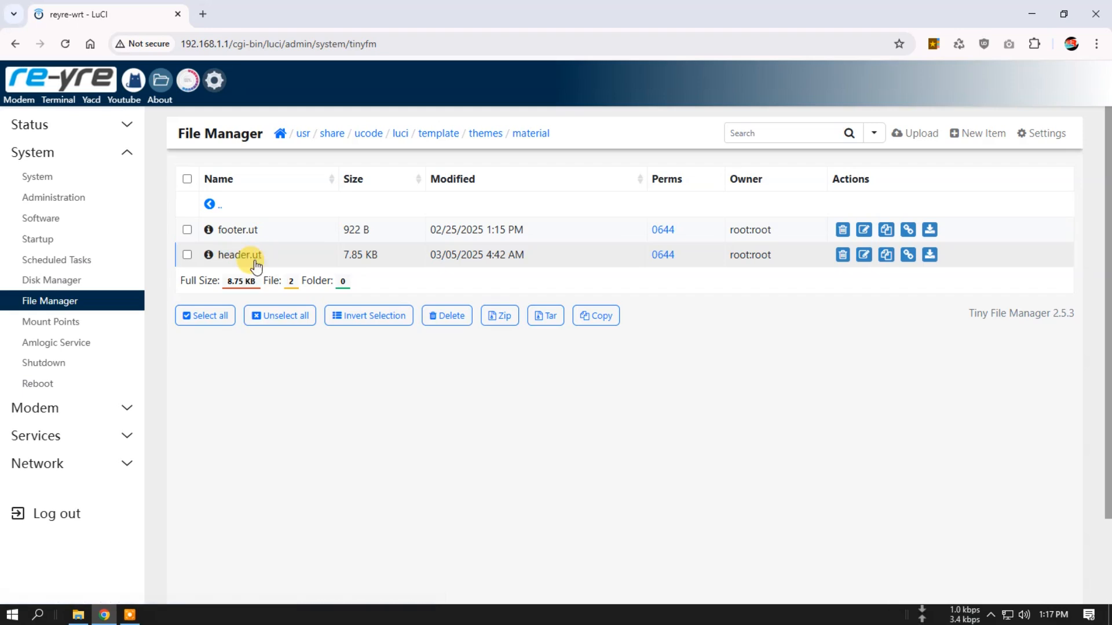
# - Open header.ut in the Advanced Editor and find the navbar icon links inside the header container
pyautogui.click(235, 258)
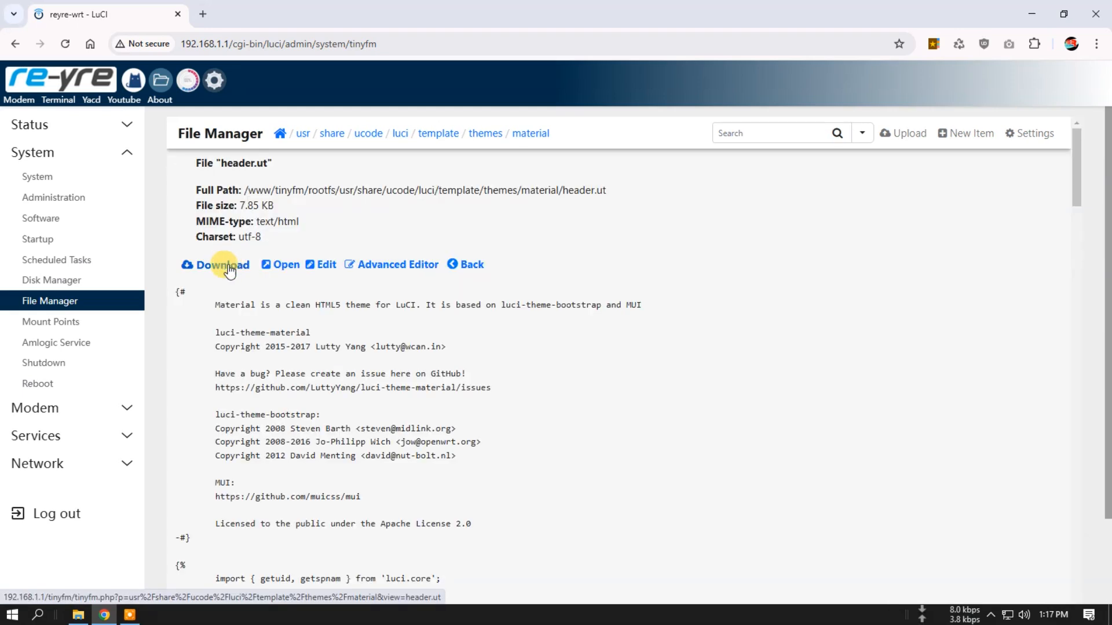
pyautogui.click(403, 265)
pyautogui.scroll(-5, 614, 355)
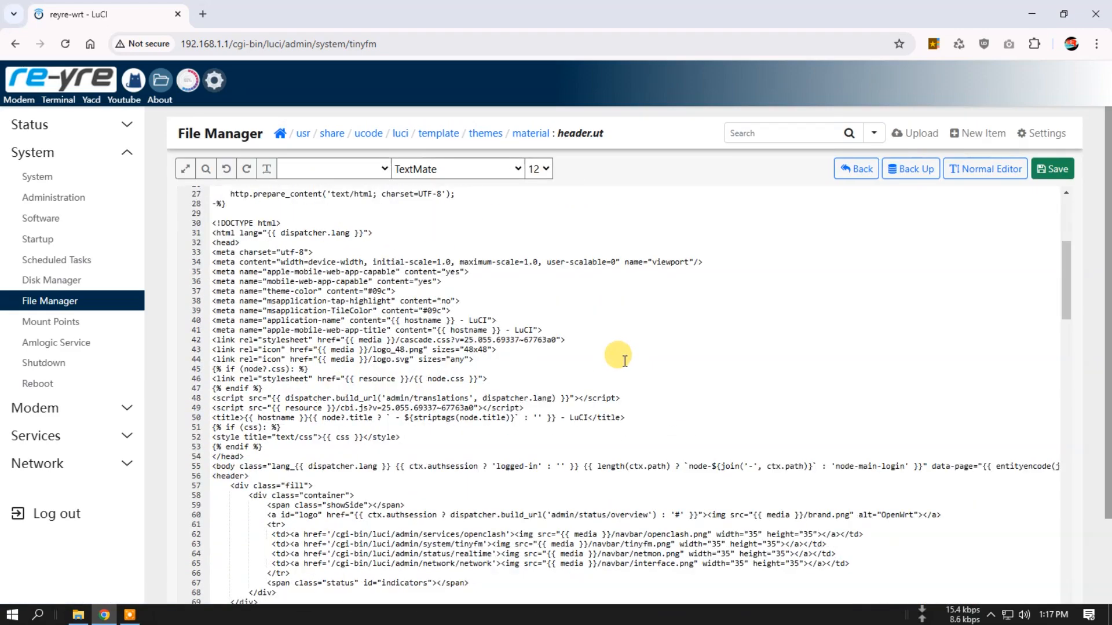
pyautogui.scroll(-3, 617, 355)
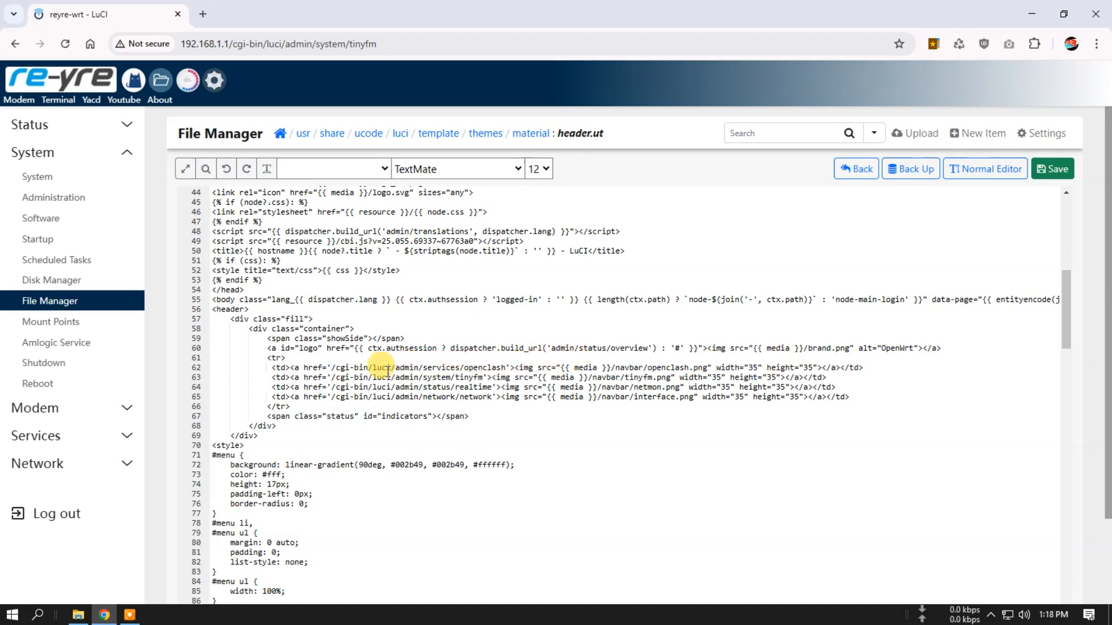
# - Check the Services entries and duplicate the openclash navbar link on a new line directly below the original in header.ut
pyautogui.click(54, 434)
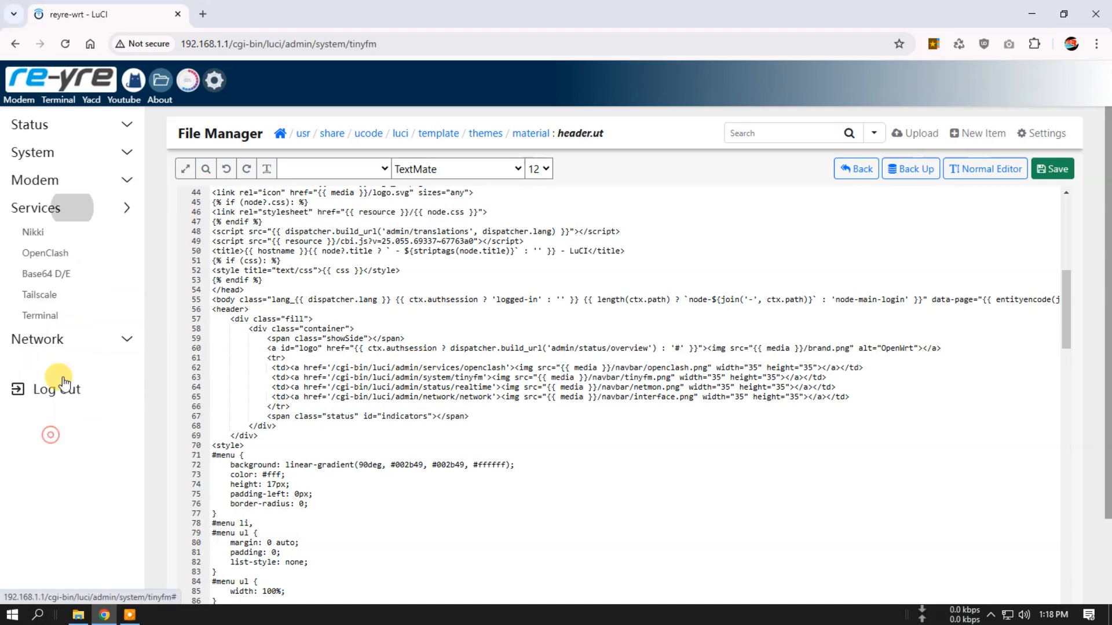
pyautogui.click(514, 387)
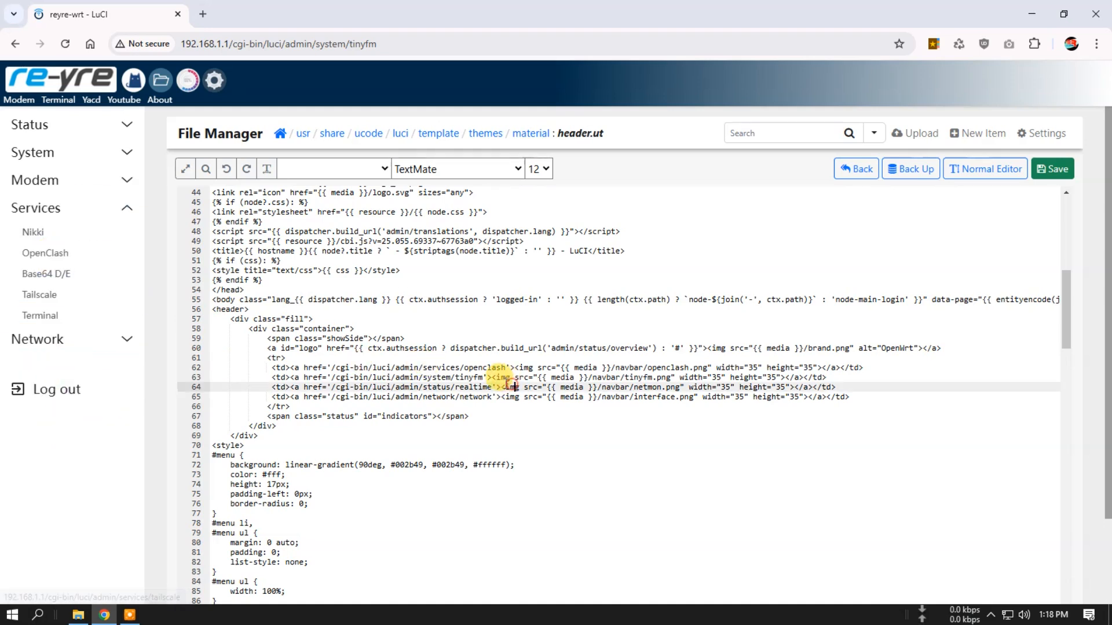
pyautogui.moveTo(274, 367); pyautogui.dragTo(865, 368)
pyautogui.rightClick(851, 373)
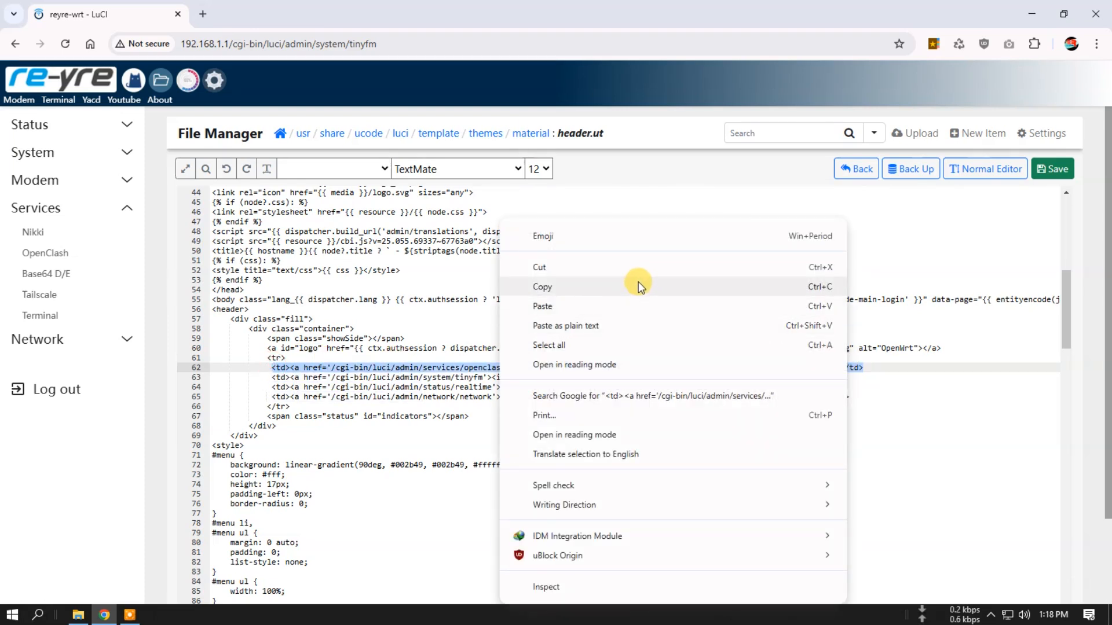
pyautogui.click(637, 286)
pyautogui.click(873, 367)
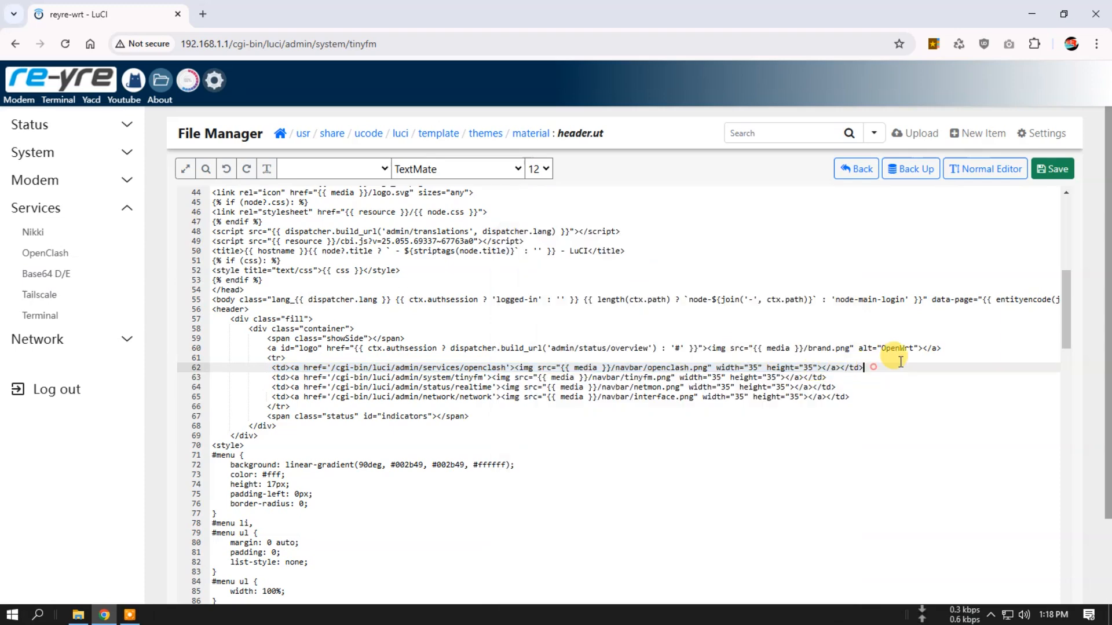
pyautogui.press('Return')
pyautogui.rightClick(275, 378)
pyautogui.click(318, 169)
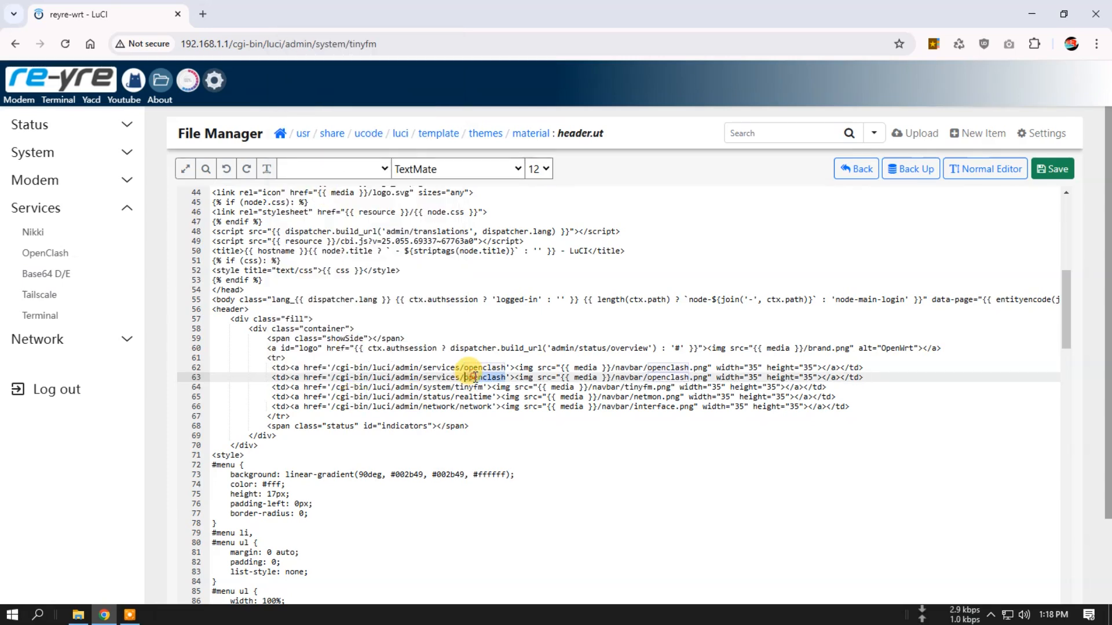
# - In the duplicated navbar line of header.ut, change both the service link and the image name from openclash to nikki, and save the file
pyautogui.write('nikki')
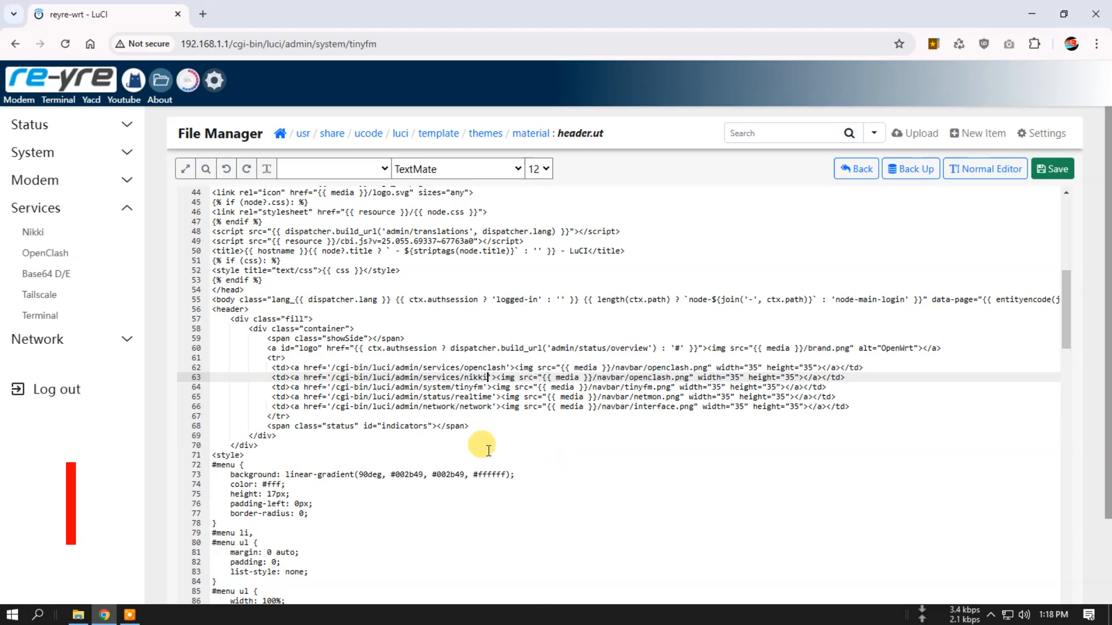
pyautogui.doubleClick(664, 379)
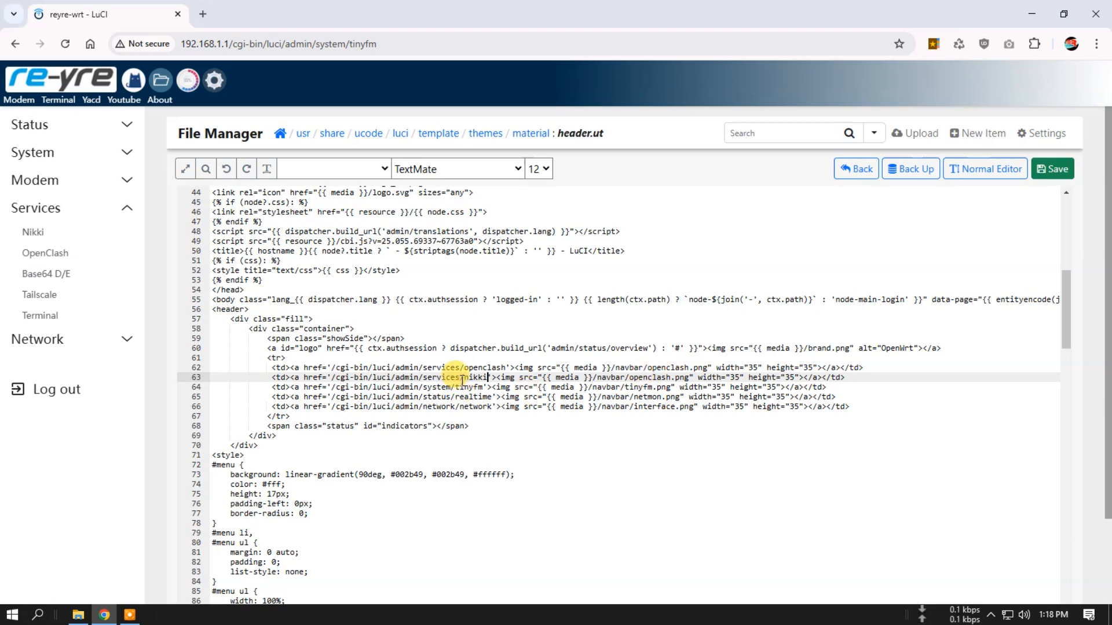
pyautogui.doubleClick(651, 378)
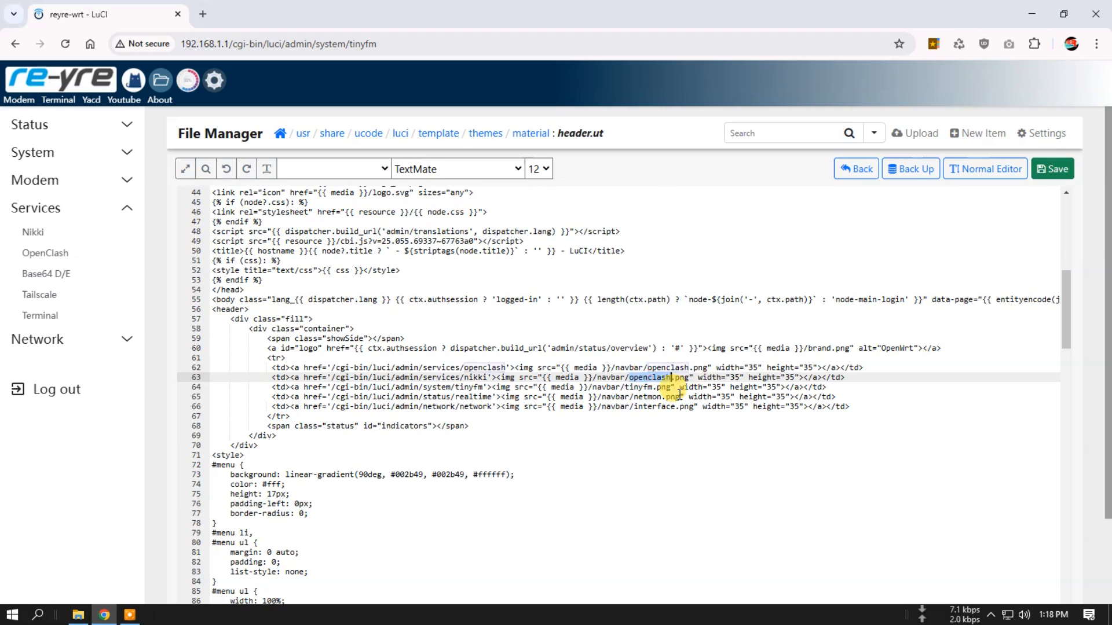
pyautogui.write('nikki')
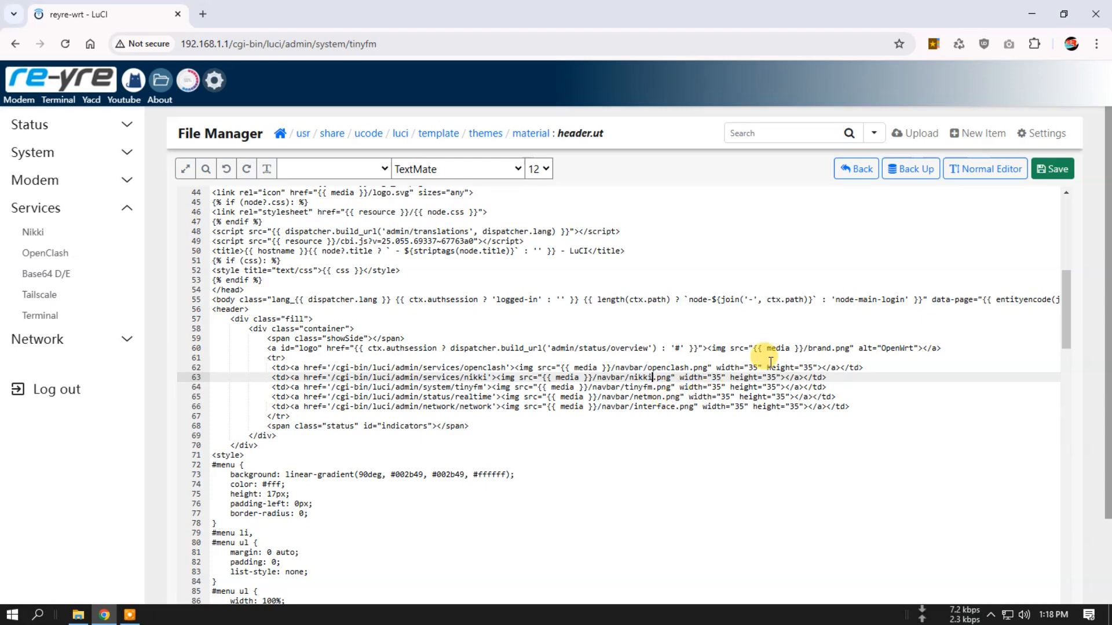
pyautogui.hotkey('ctrl', 's')
# - Open the router's Overview page in a new browser tab and test the Nikki shortcut icon in the header
pyautogui.rightClick(68, 71)
pyautogui.click(108, 91)
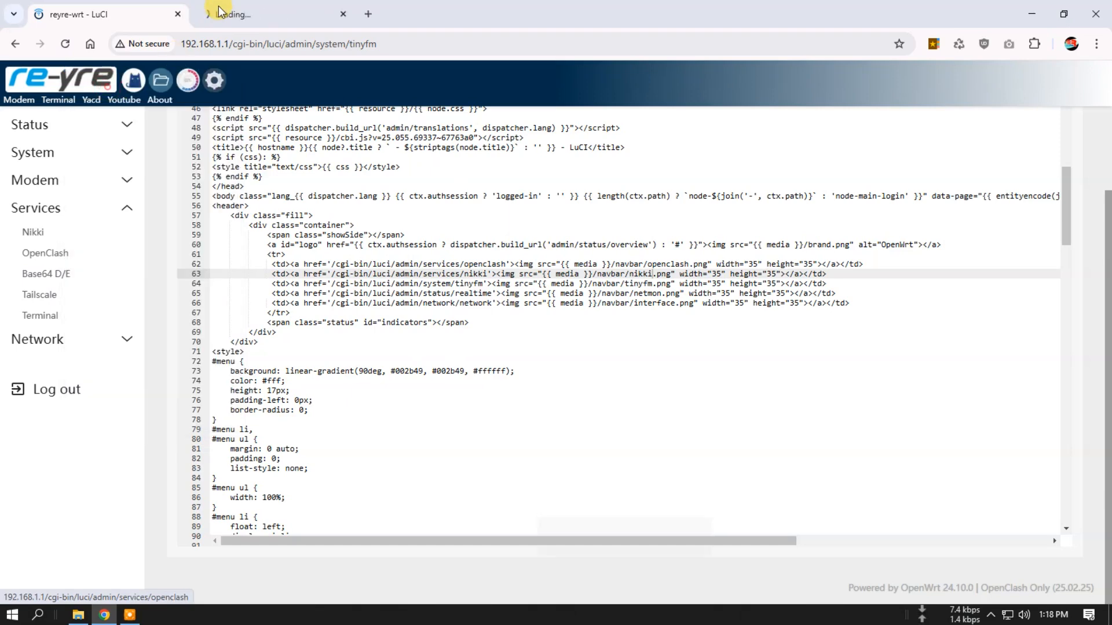
pyautogui.click(278, 14)
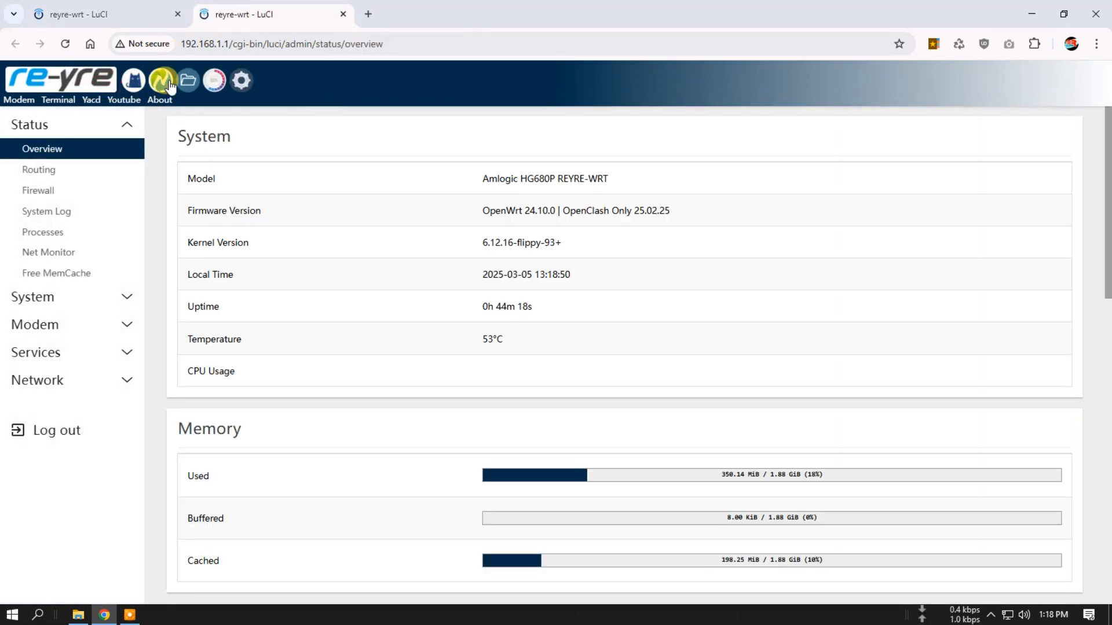
pyautogui.click(158, 80)
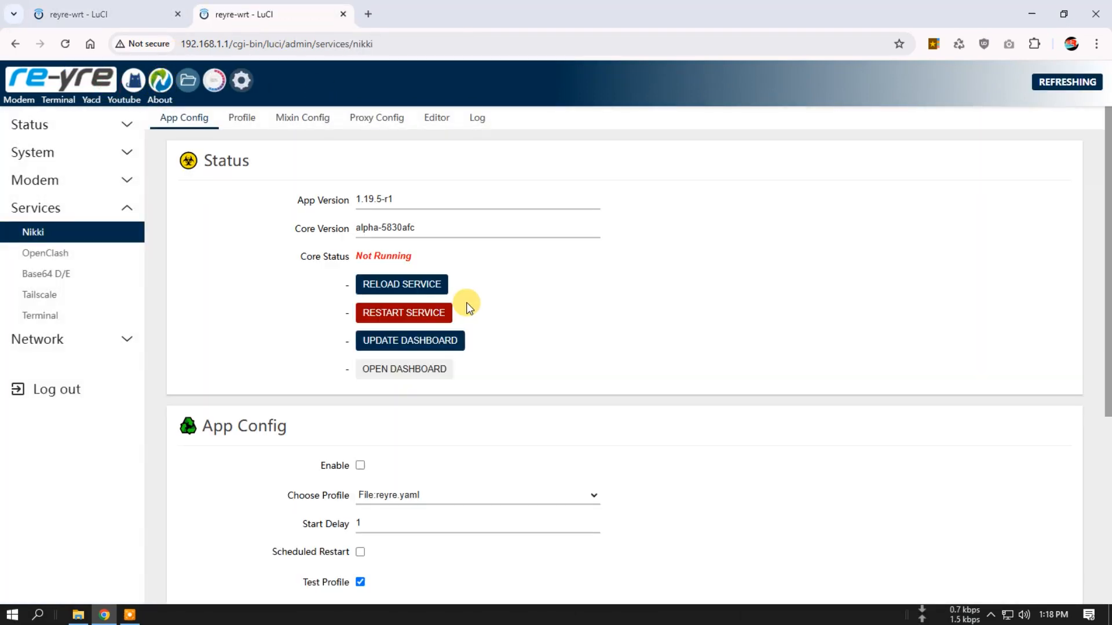
# - Return to the Overview page, look through its status sections, and run Free MemCache to clear the router's memory cache
pyautogui.click(47, 80)
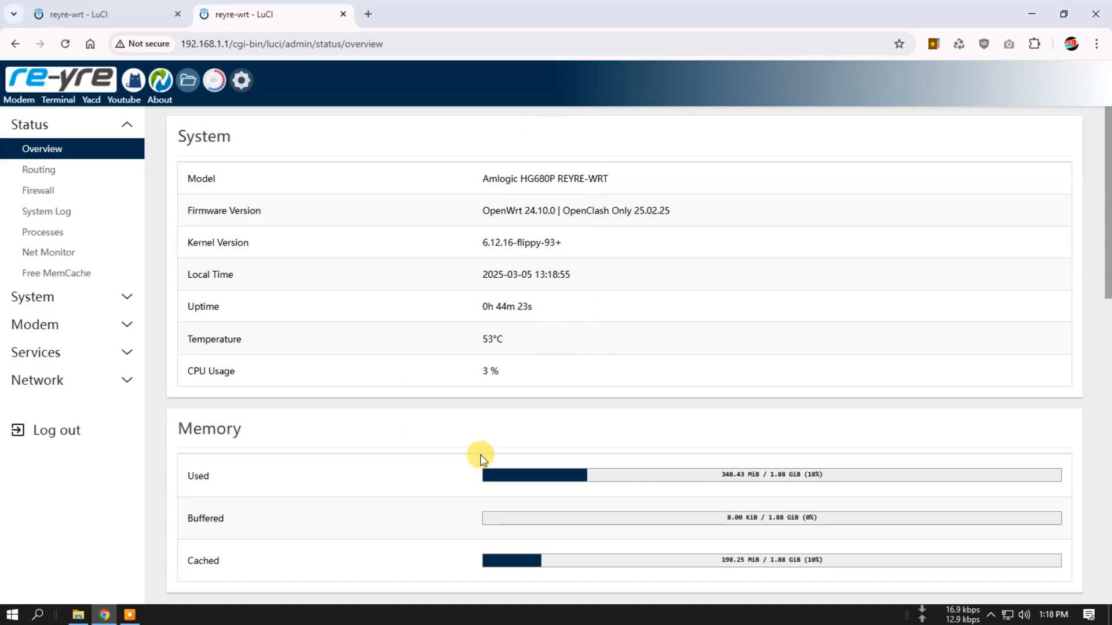
pyautogui.scroll(-10, 608, 436)
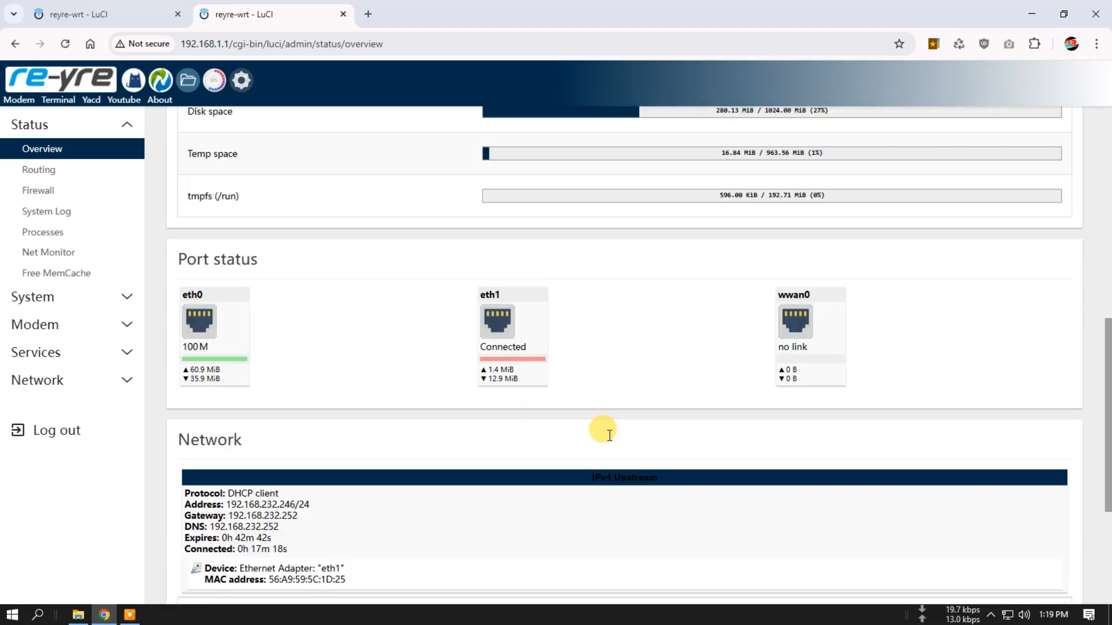
pyautogui.scroll(-3, 608, 436)
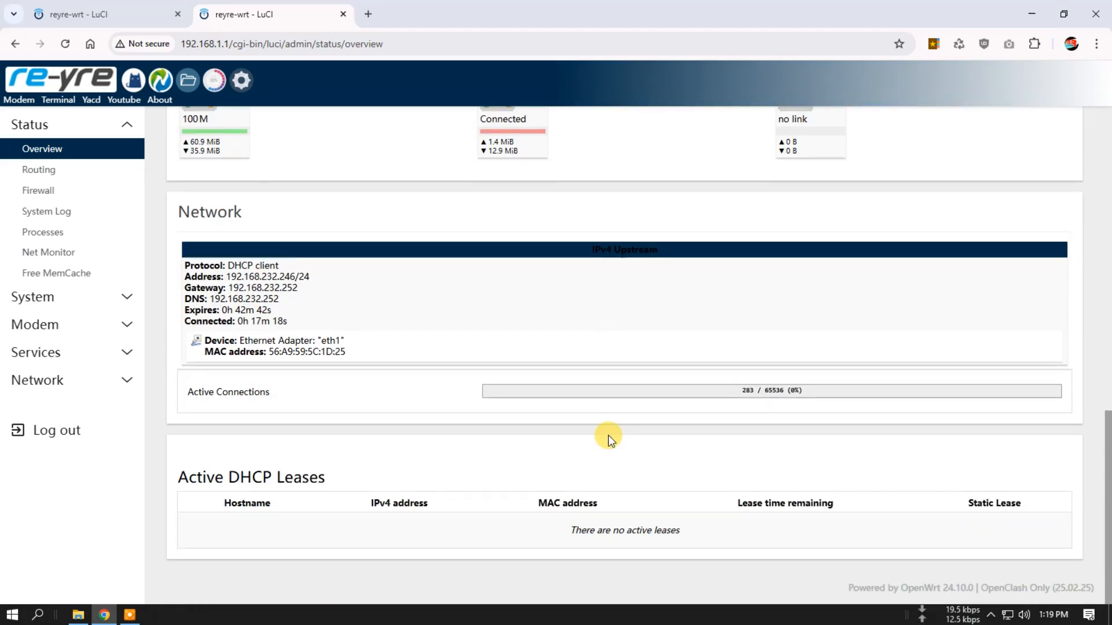
pyautogui.scroll(13, 608, 435)
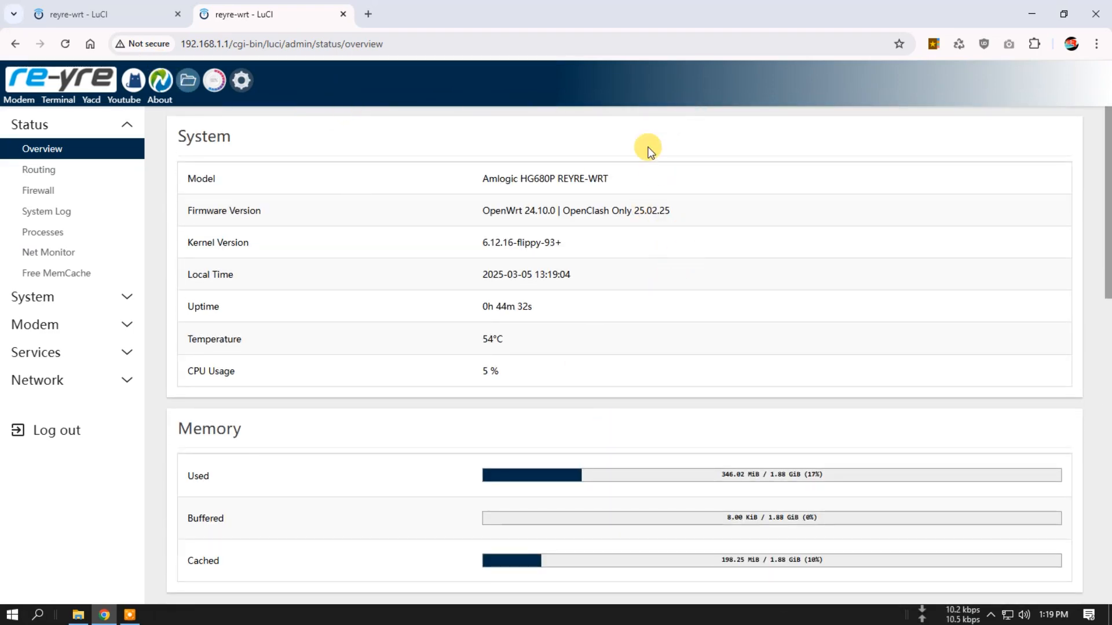
pyautogui.click(33, 273)
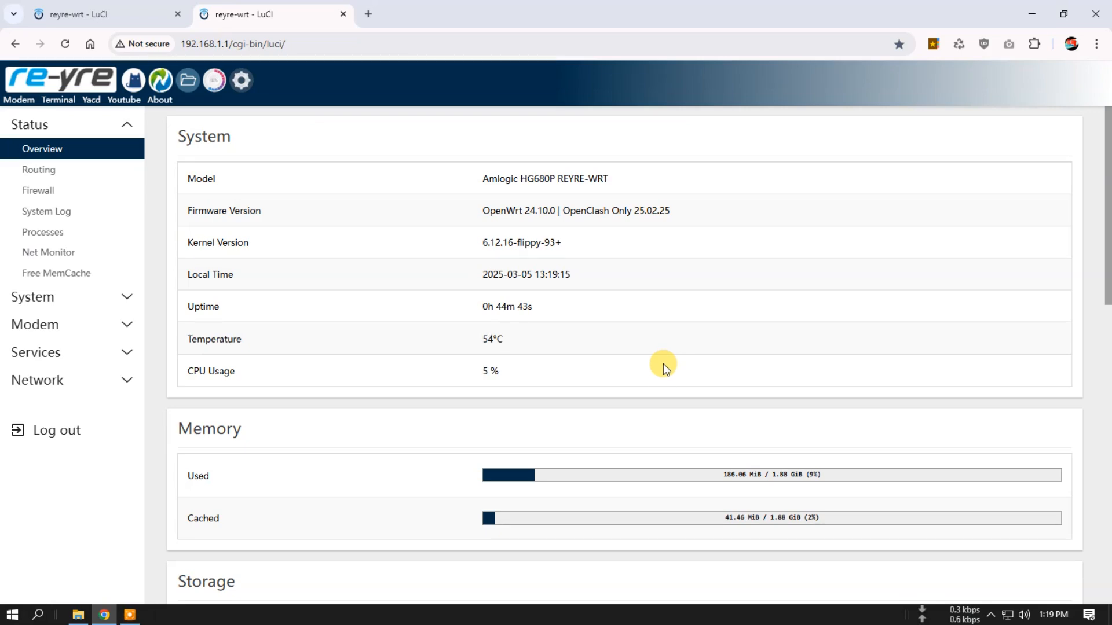
# - Review the Overview page from System down to Active DHCP Leases, and reload it through the header logo
pyautogui.scroll(-10, 665, 368)
pyautogui.scroll(-2, 663, 397)
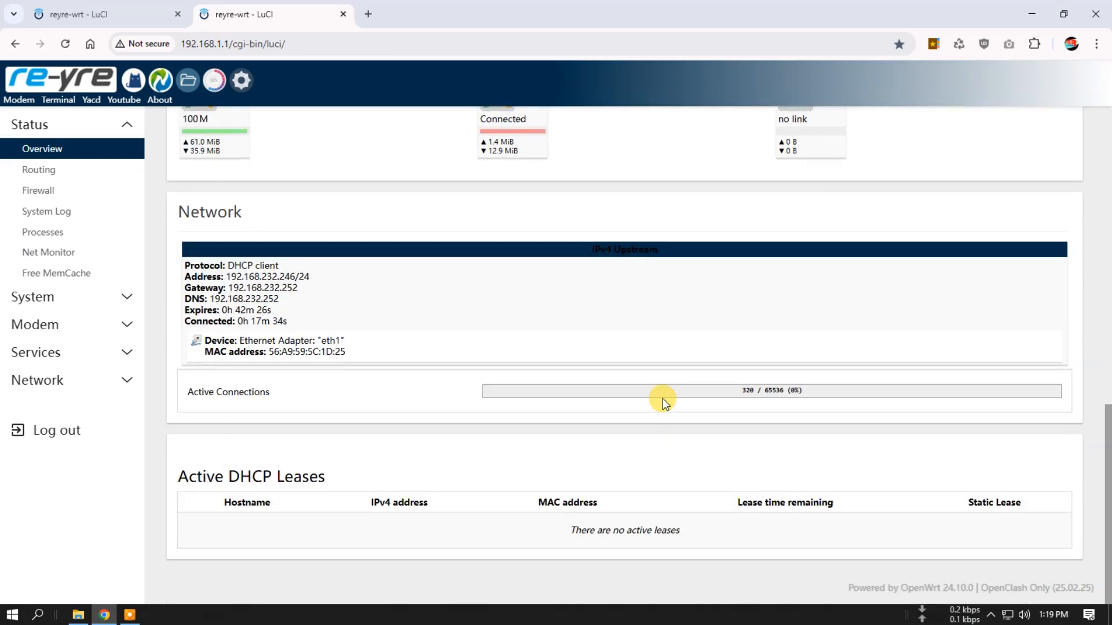
pyautogui.scroll(10, 662, 399)
pyautogui.scroll(-4, 662, 399)
pyautogui.scroll(-7, 662, 399)
pyautogui.scroll(13, 663, 398)
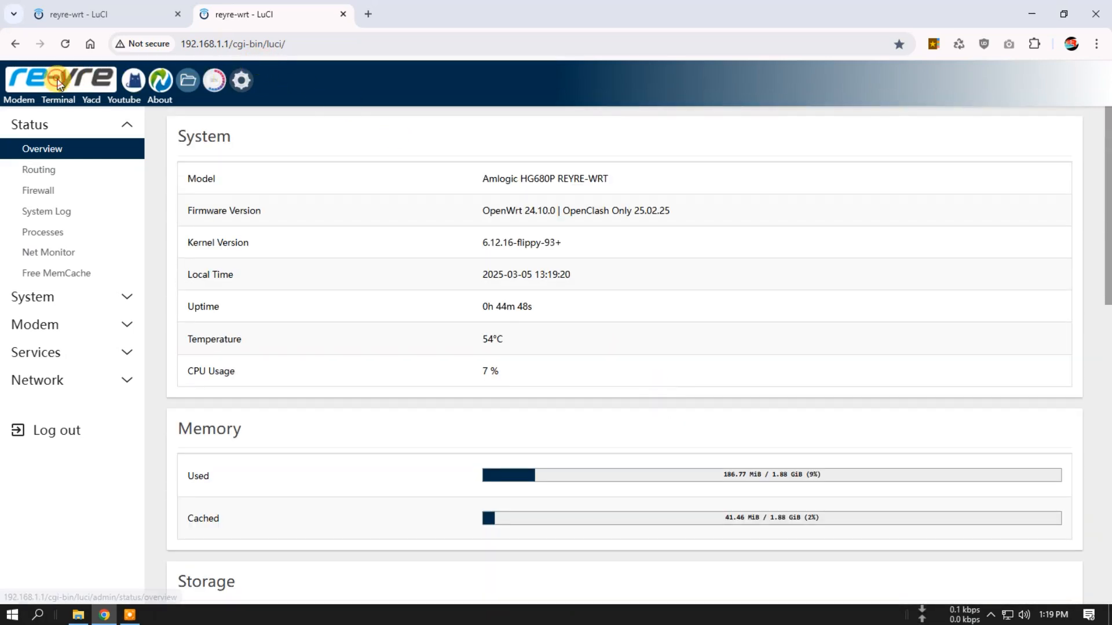
pyautogui.click(92, 92)
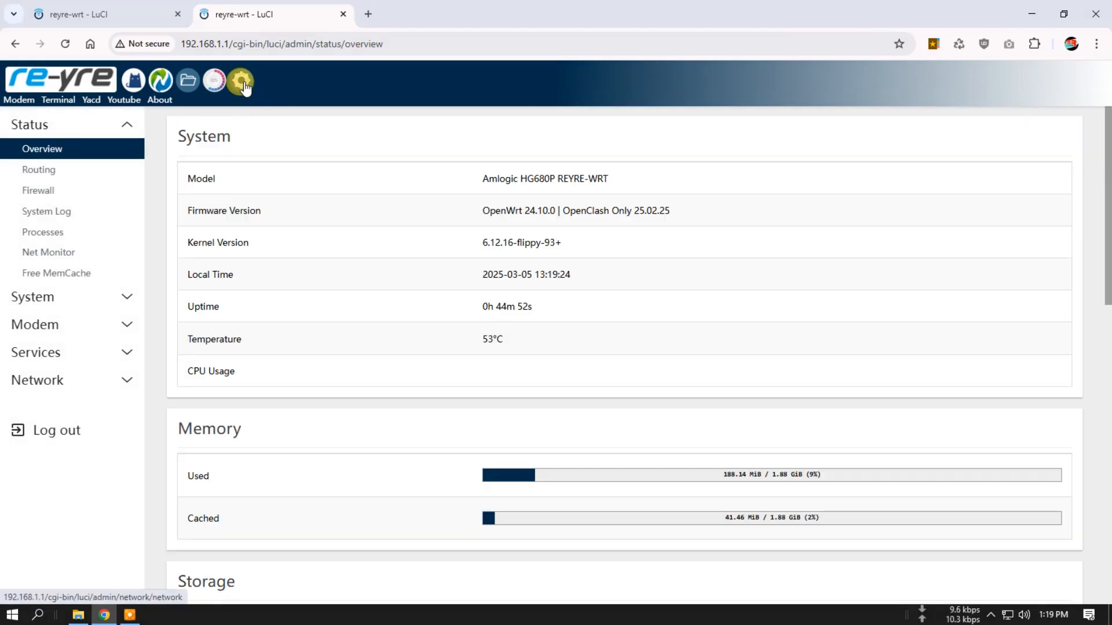
# - Test the OpenClash and Nikki shortcut icons in the header, and look over Nikki's App Config page
pyautogui.click(135, 85)
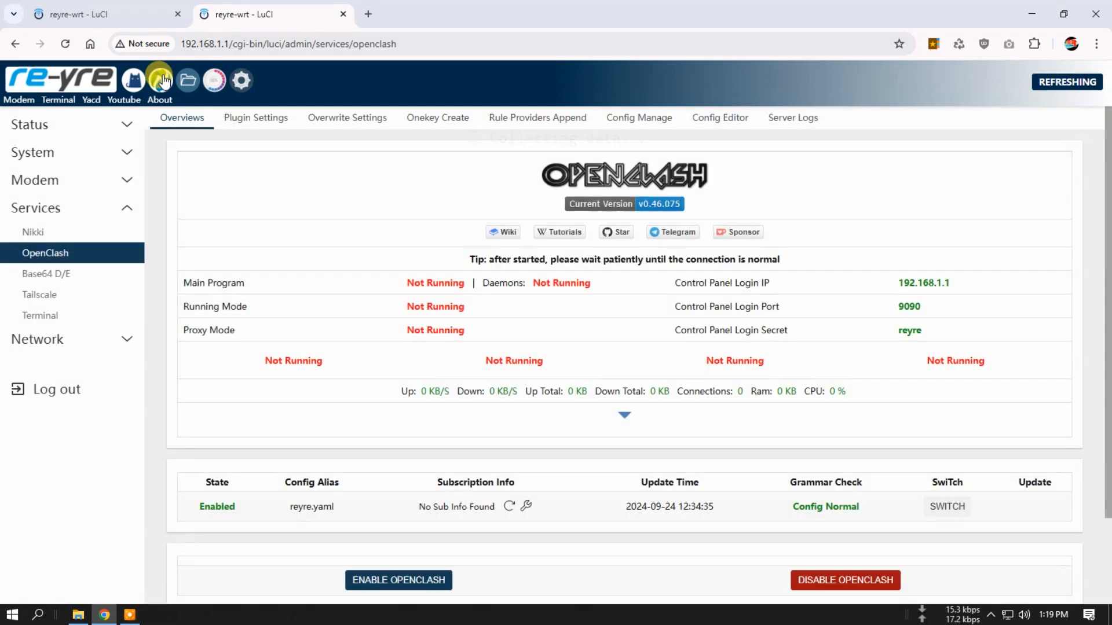
pyautogui.click(162, 81)
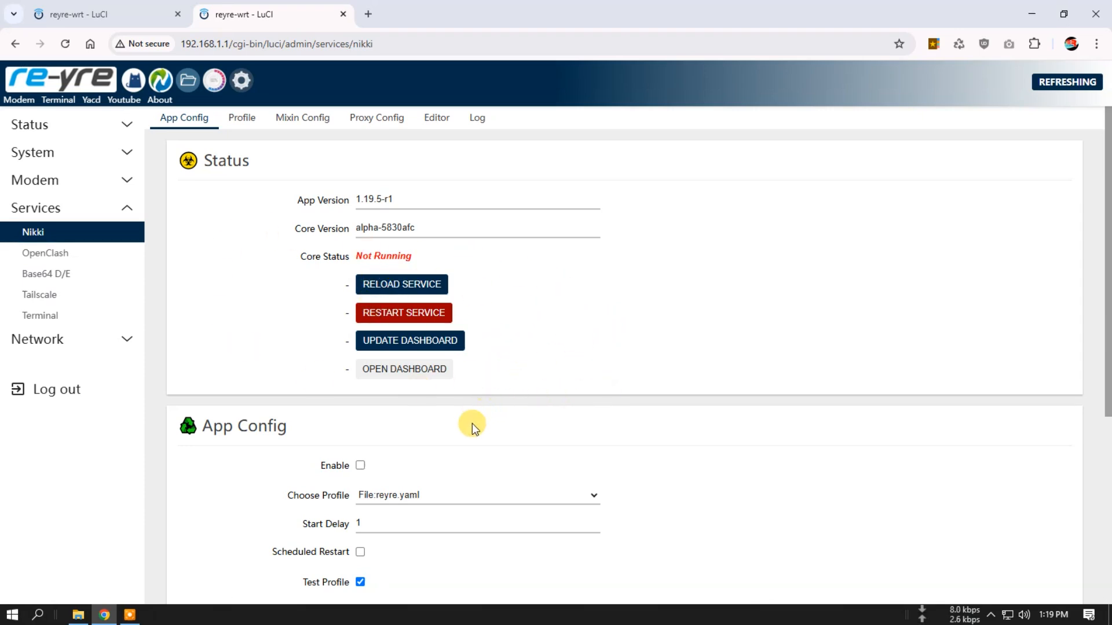
pyautogui.scroll(-5, 502, 424)
pyautogui.scroll(5, 460, 401)
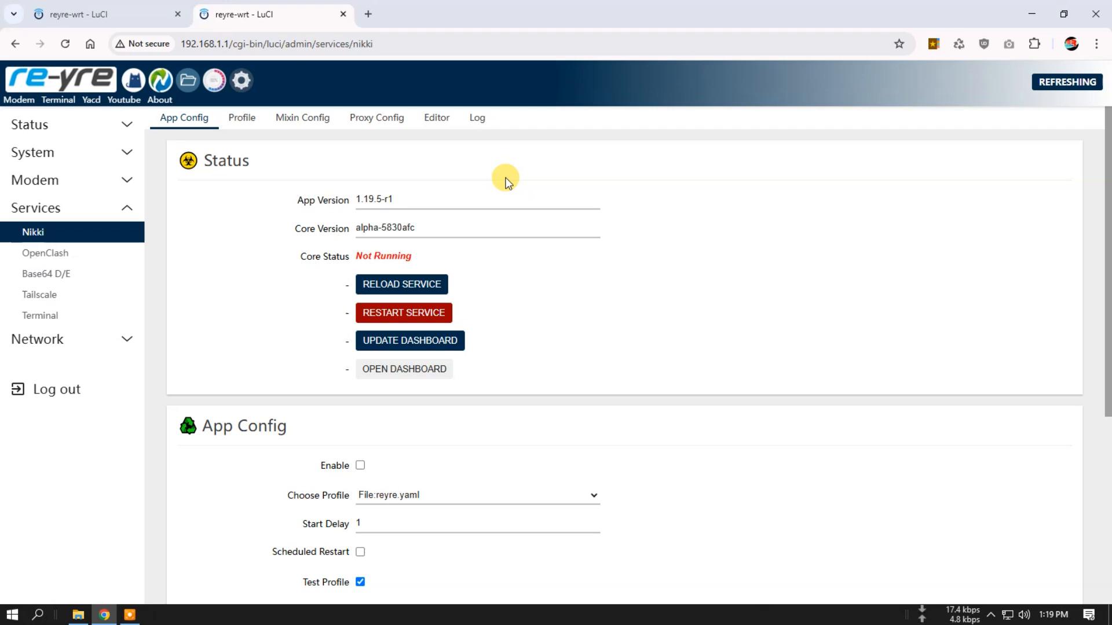
pyautogui.click(343, 14)
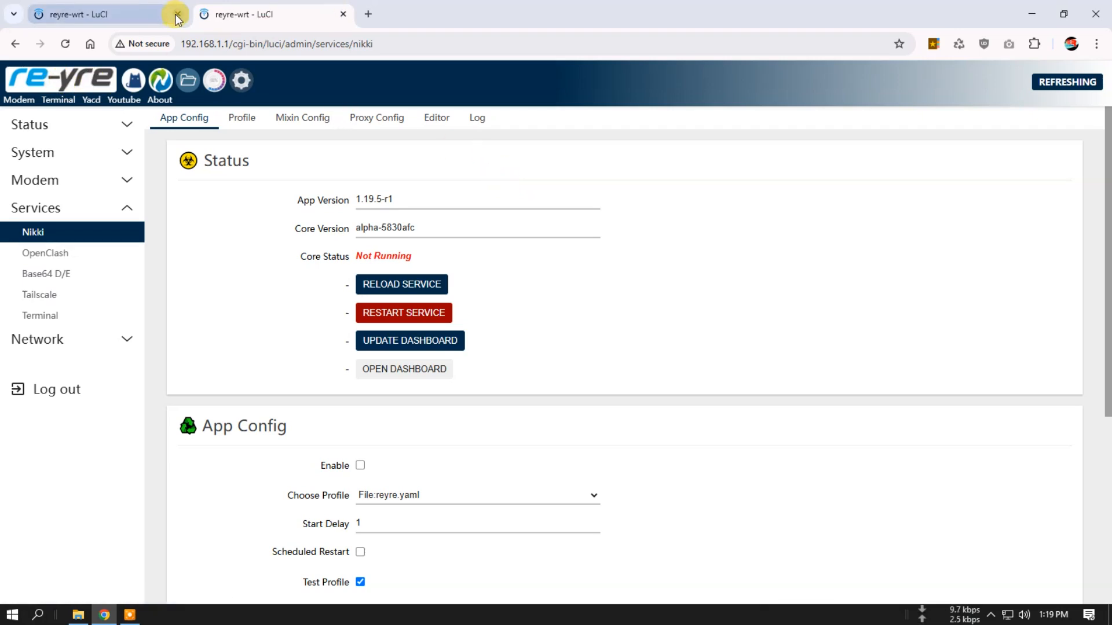